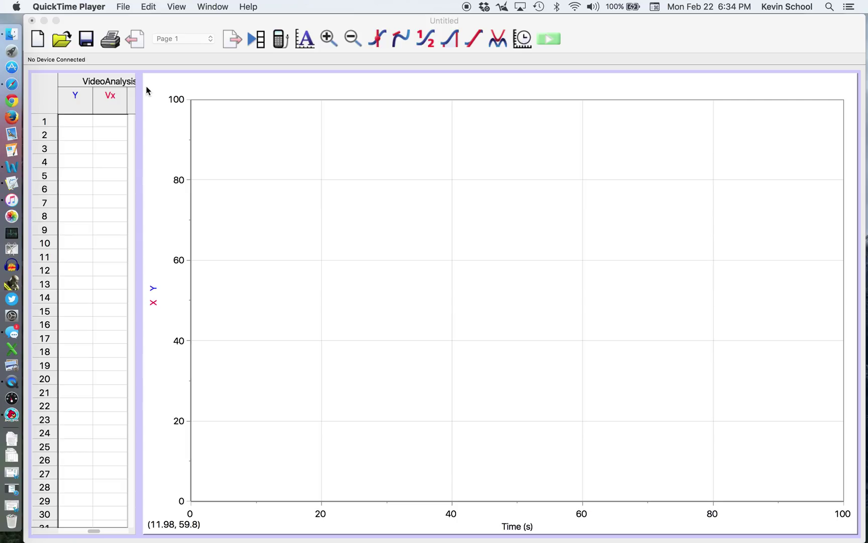
Save the empty experiment to the Desktop as the surname plus 'Angry Birds per 08 15-16'.
click(173, 102)
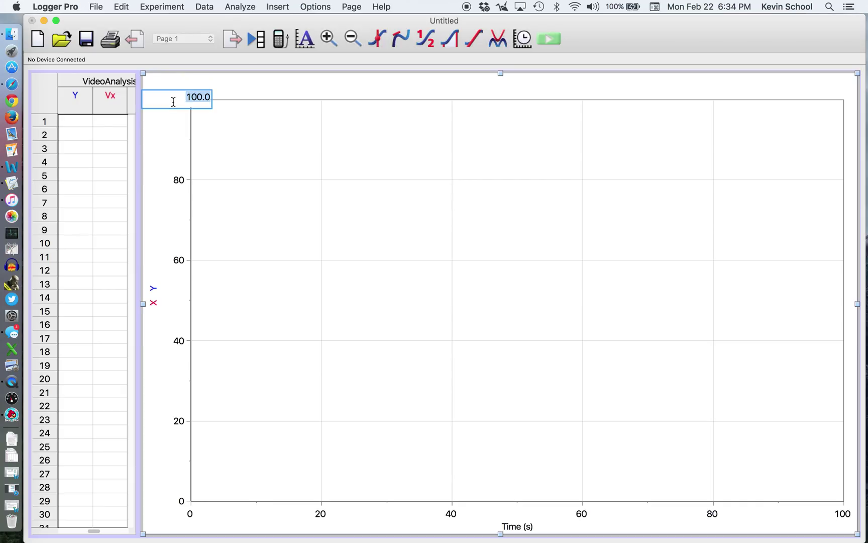
click(95, 6)
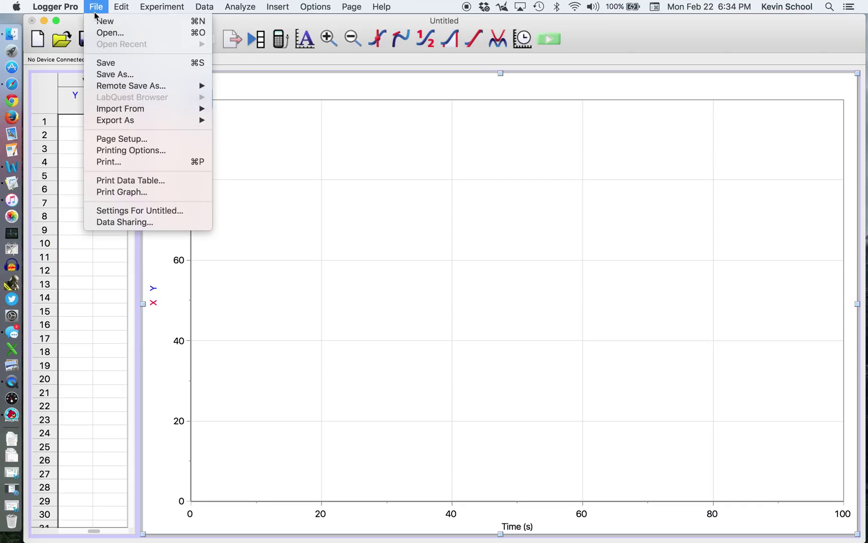
click(106, 63)
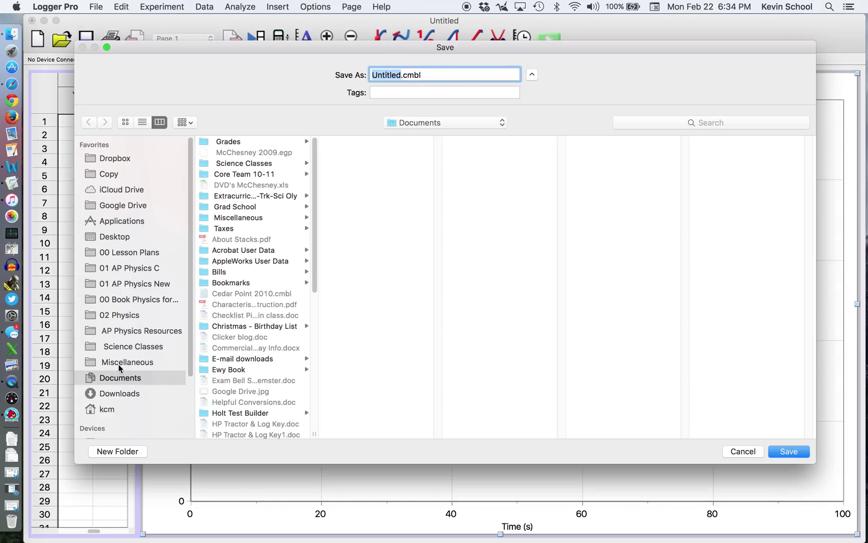
click(109, 227)
click(112, 236)
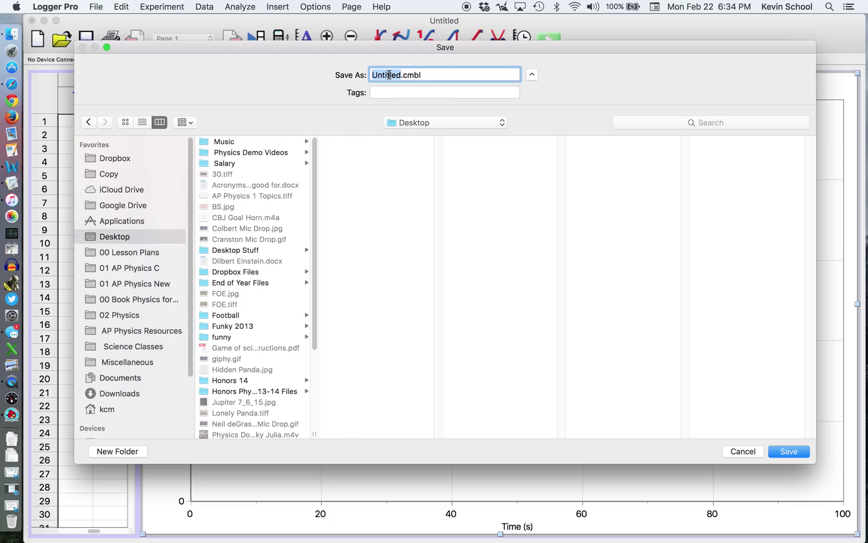
text(McChesney)
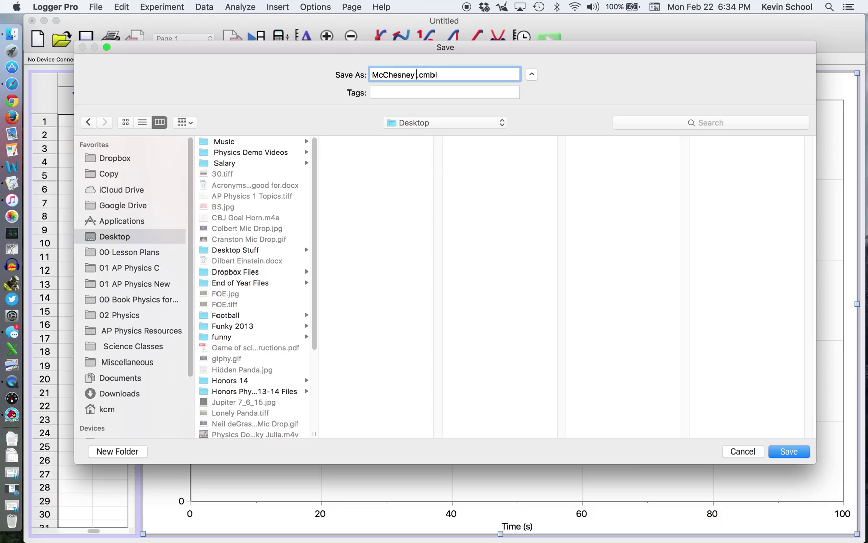
text( Angry Birds 15-16)
click(461, 74)
text(per 08)
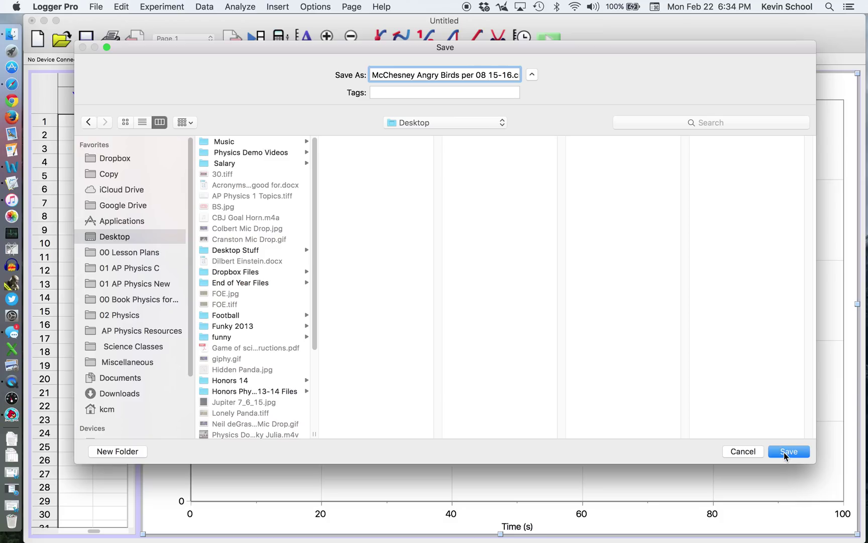
click(784, 452)
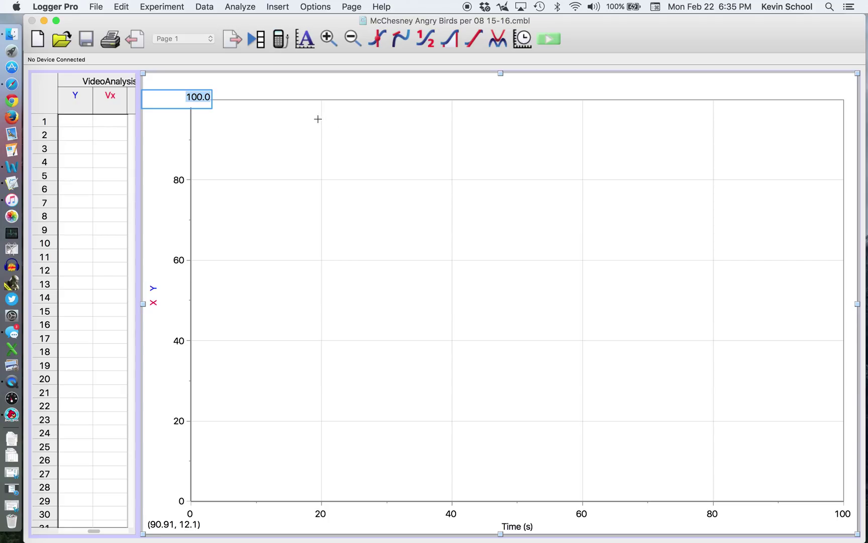
In Safari, go to Physics > Physics Files > Unit 6/Ch4 > Angry Bird Videos and scroll to the clips.
key(super+Tab)
key(super+Tab)
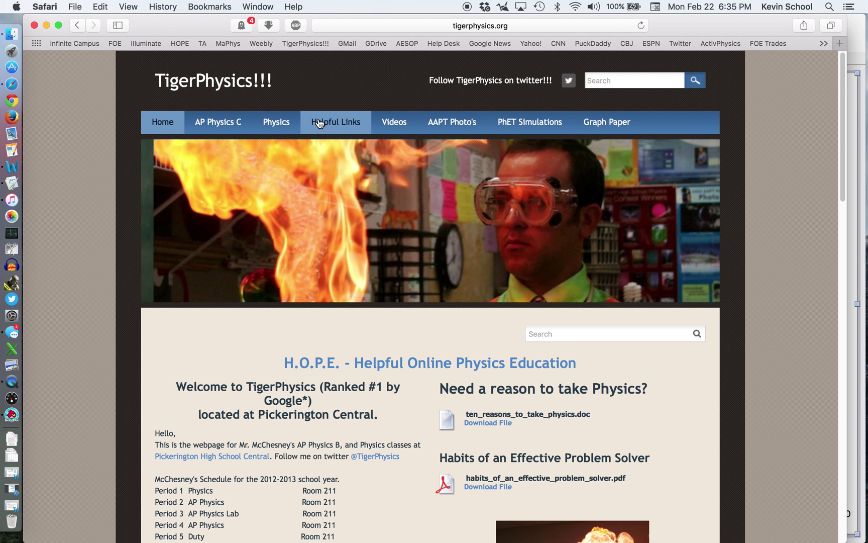
mouse_move(274, 119)
mouse_move(281, 169)
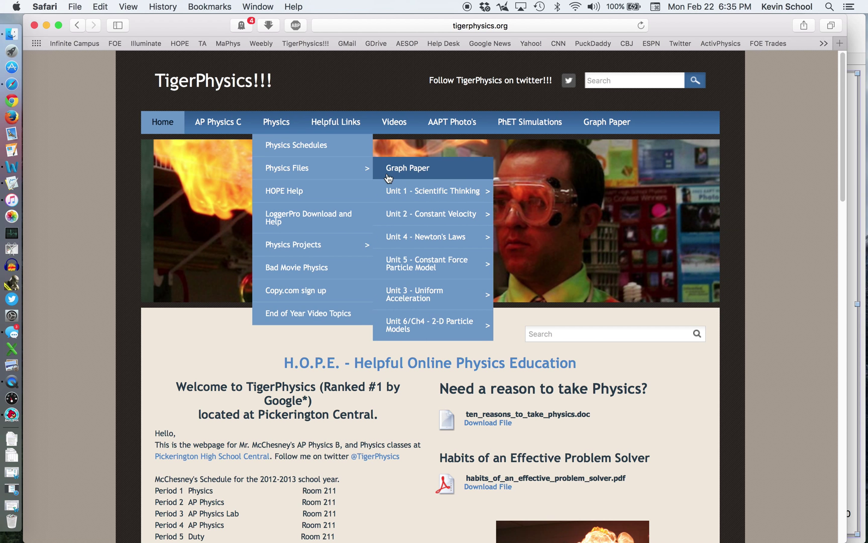
mouse_move(402, 316)
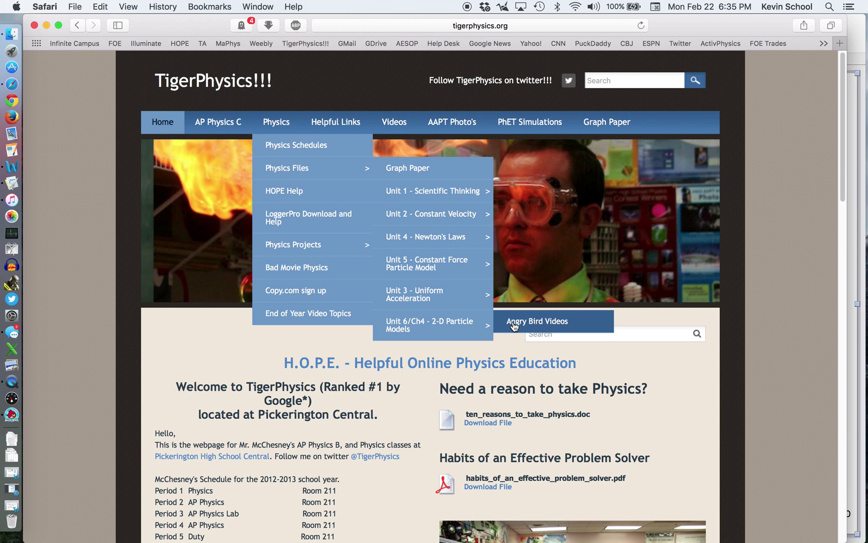
click(514, 326)
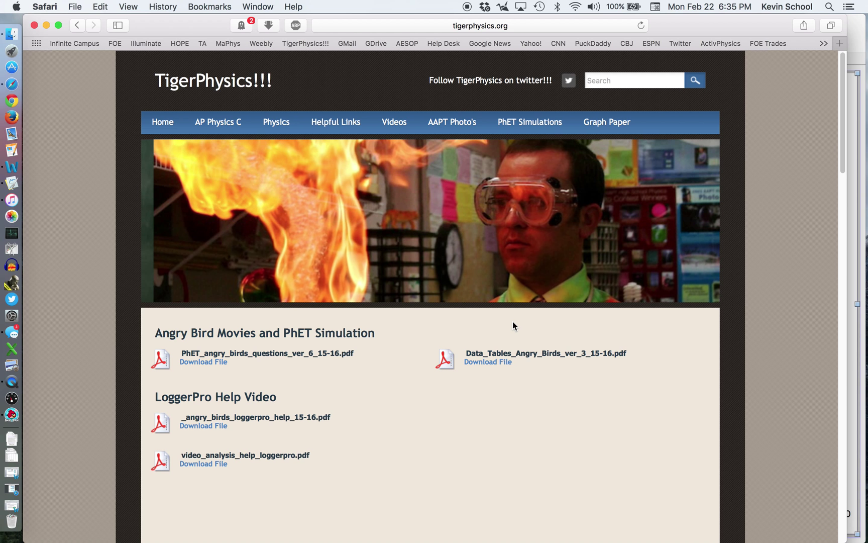
scroll(513, 324, down, 10)
scroll(513, 322, down, 14)
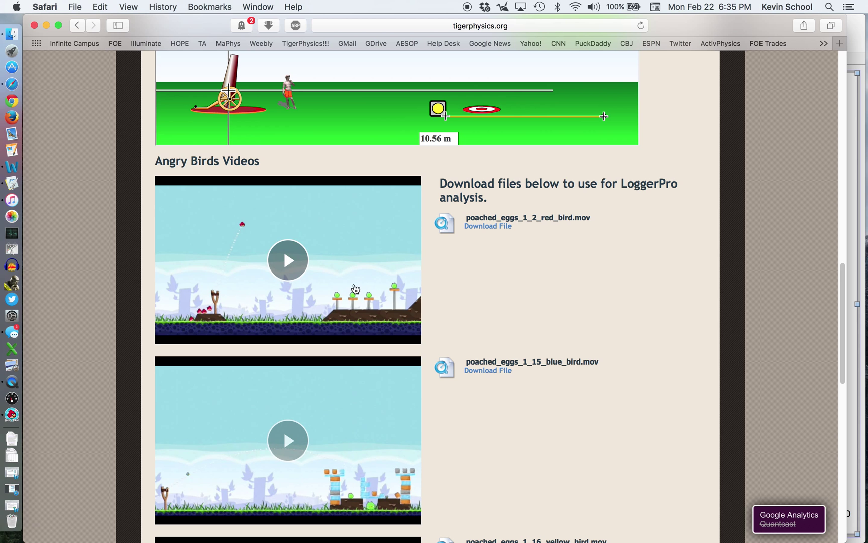
scroll(350, 468, down, 3)
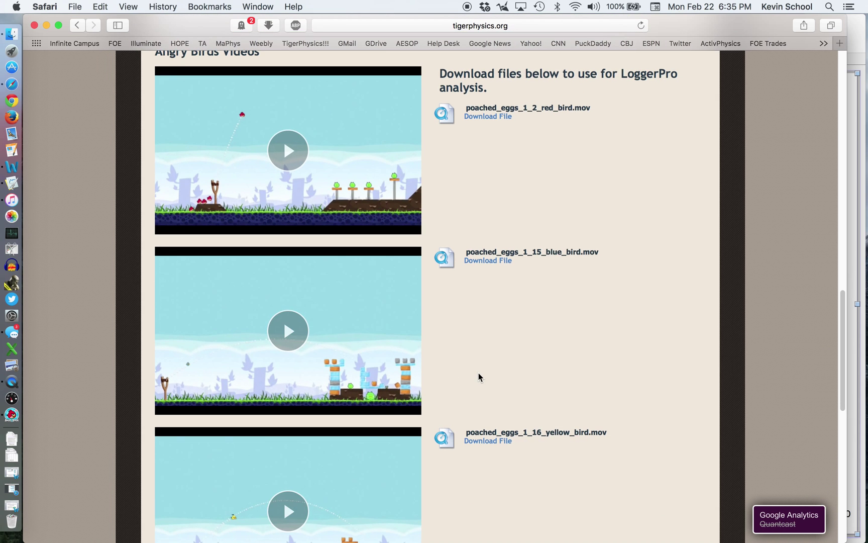
scroll(479, 372, up, 2)
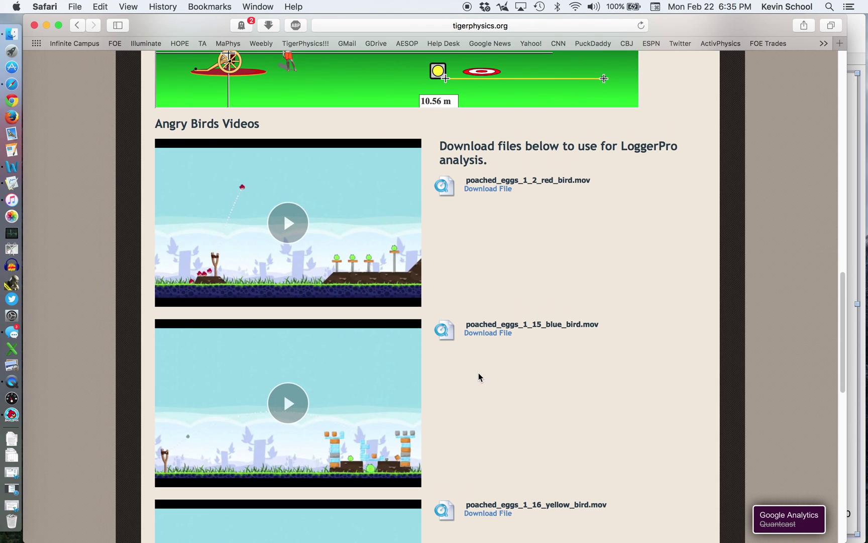
Download the red_bird link to the Desktop with Download Linked File As.
right_click(486, 196)
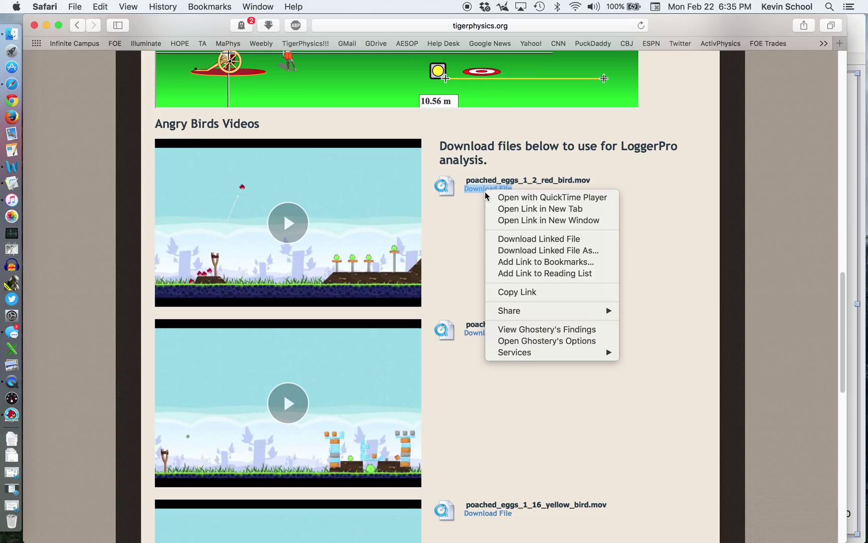
click(530, 250)
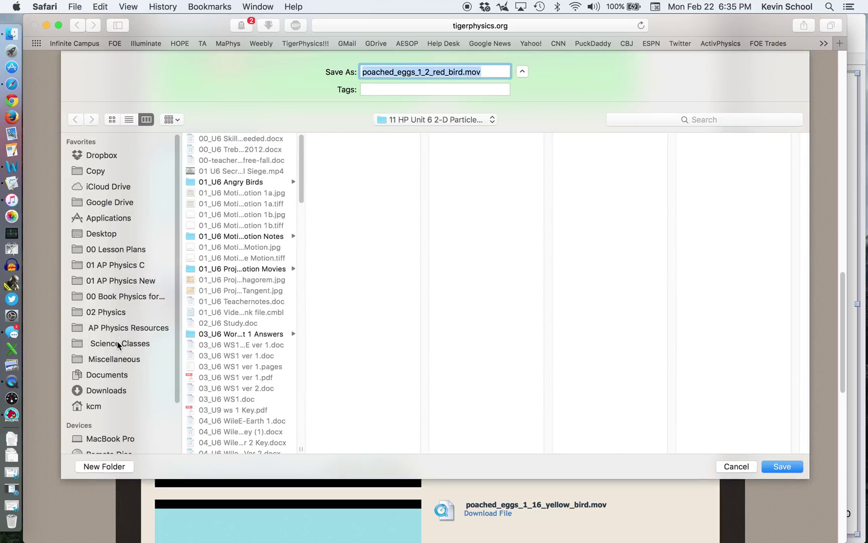
click(107, 234)
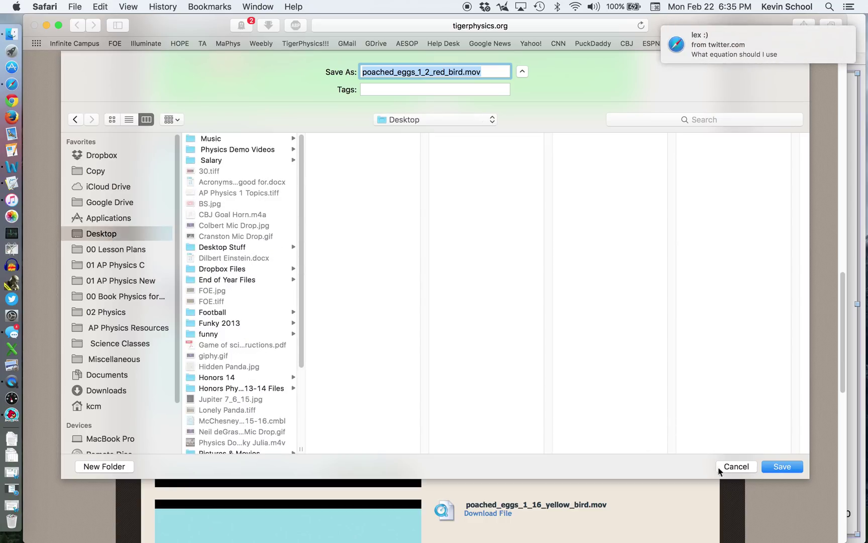
click(778, 465)
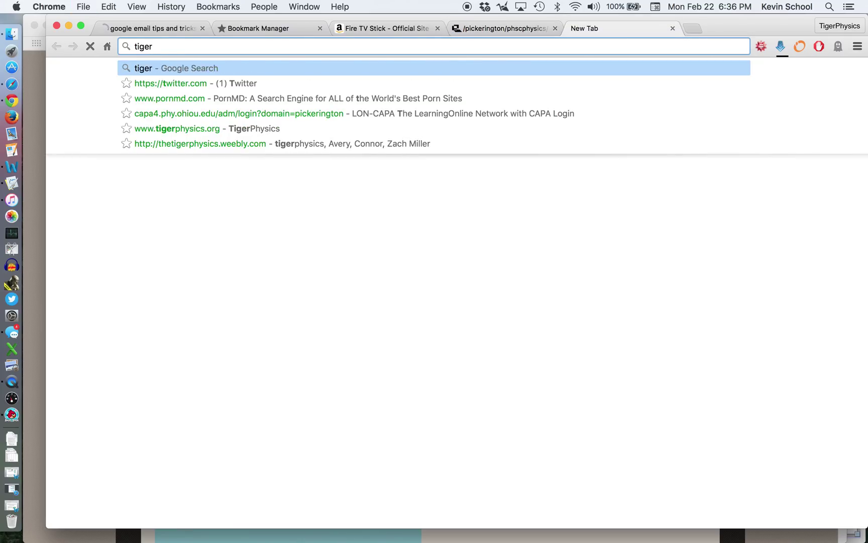
In Chrome, go to the TigerPhysics site and open its Angry Bird Videos page.
text(hysics.org)
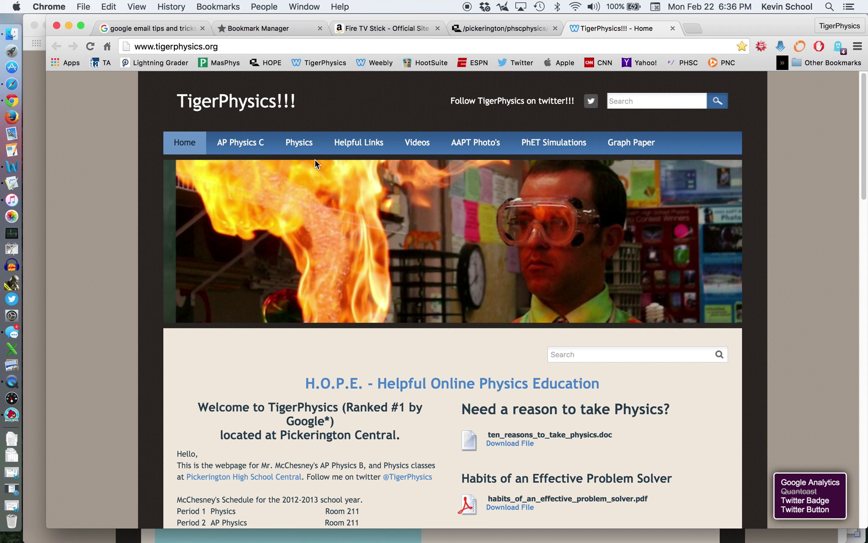
mouse_move(297, 143)
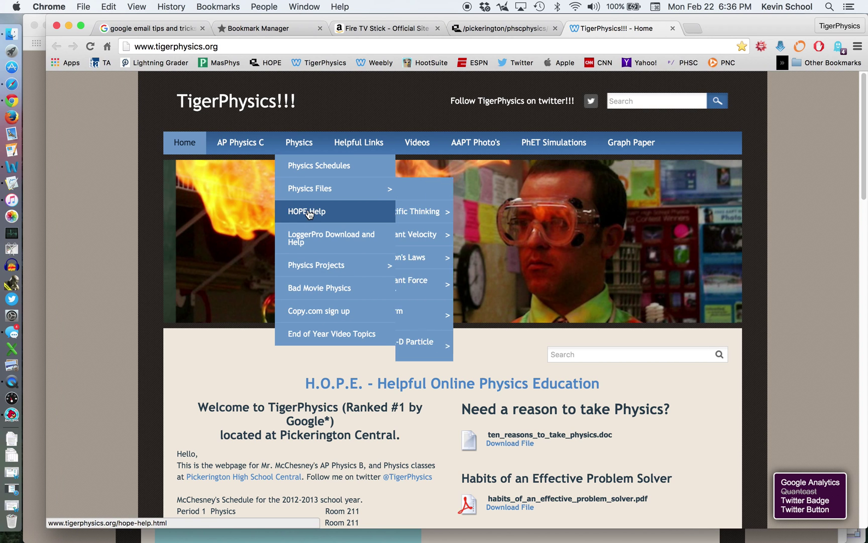
mouse_move(312, 196)
mouse_move(455, 345)
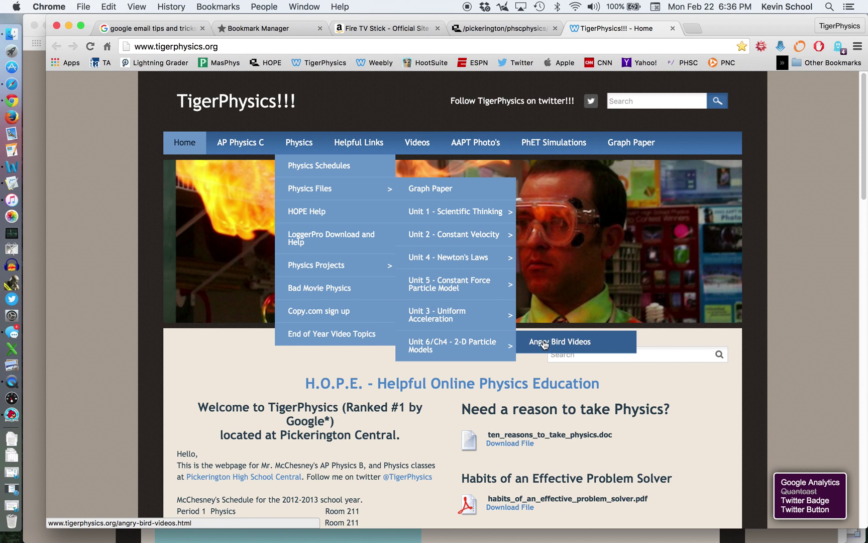
click(546, 342)
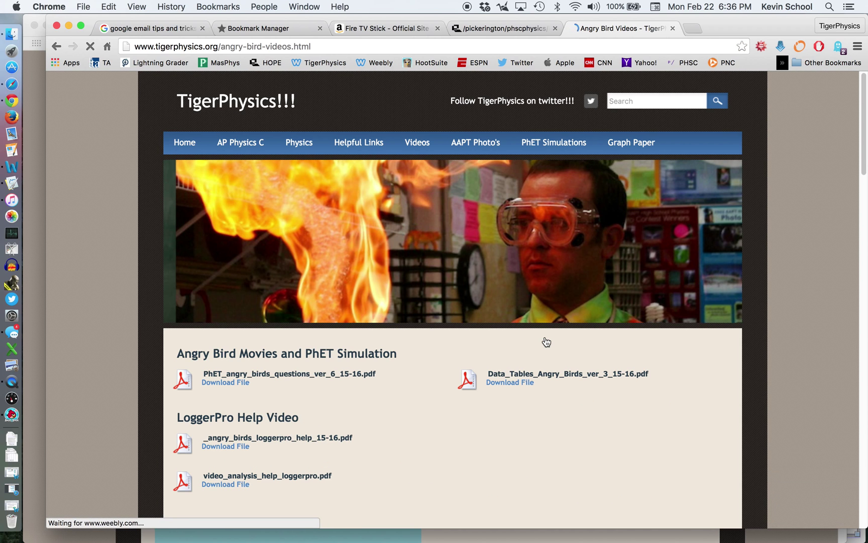
Scroll down and download poached_eggs_1_2_red_bird.mov, then return to Logger Pro.
scroll(546, 342, down, 6)
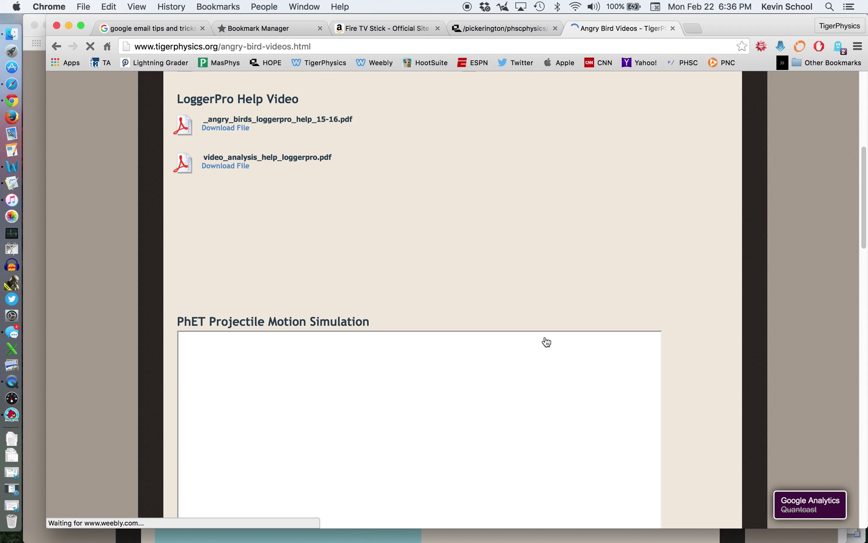
scroll(547, 342, down, 1)
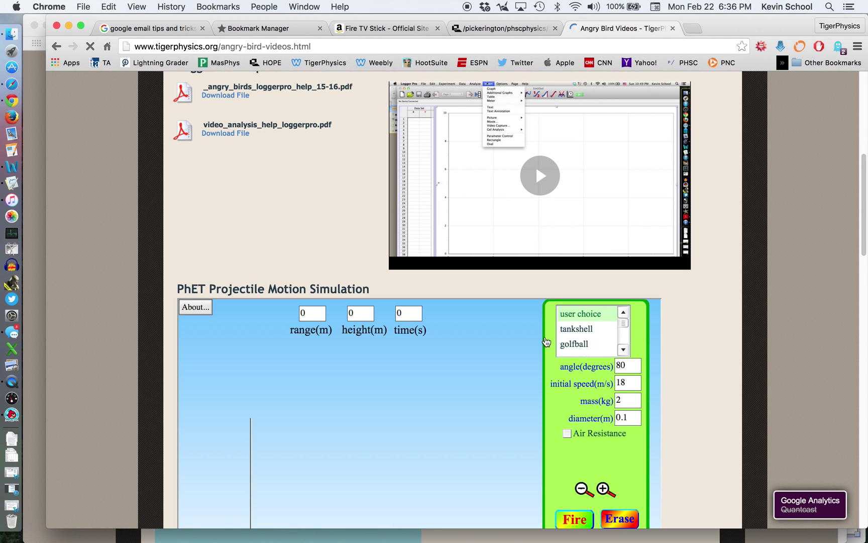
scroll(705, 388, down, 10)
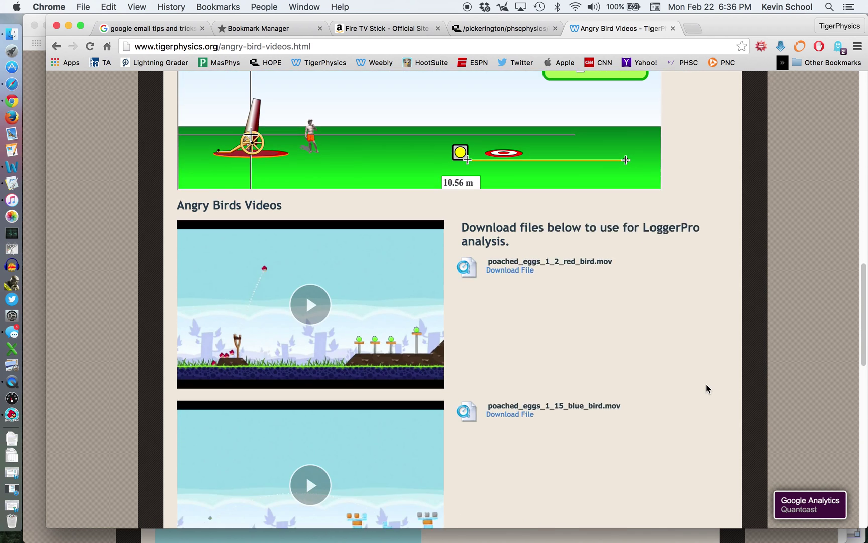
scroll(706, 388, down, 3)
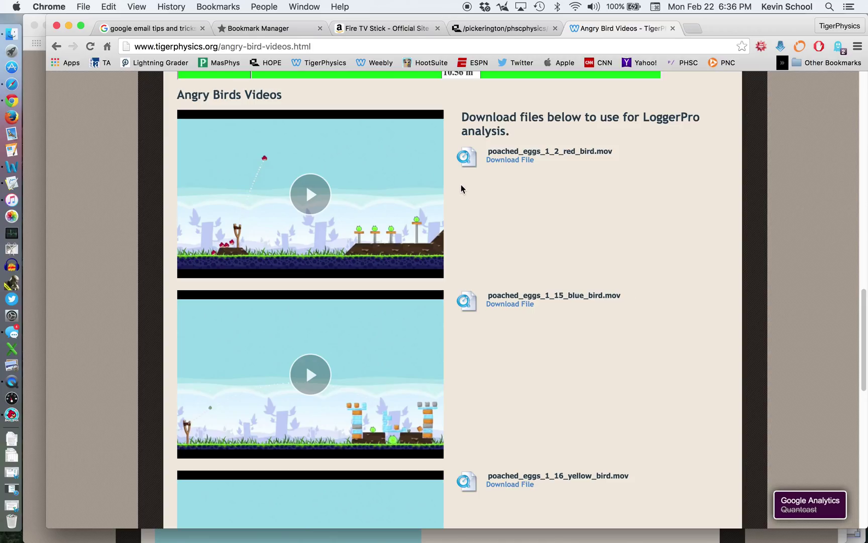
click(505, 161)
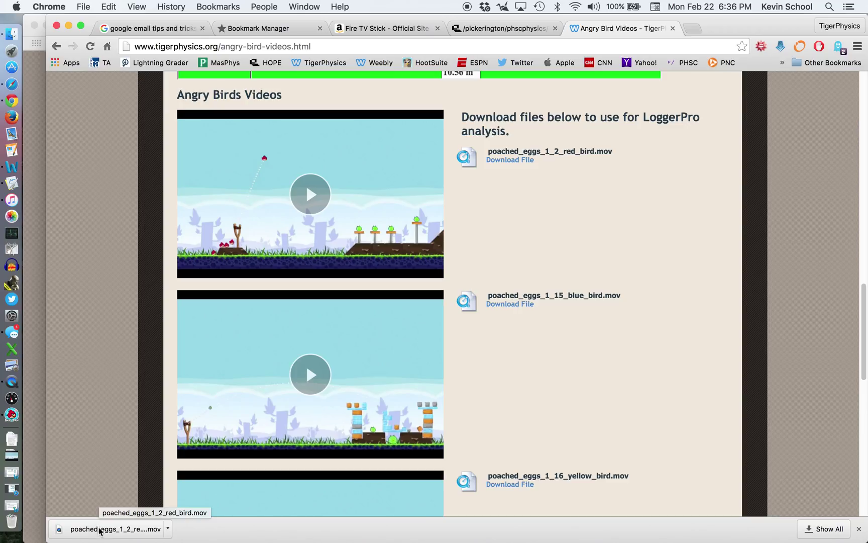
key(super+Tab)
key(super+Tab)
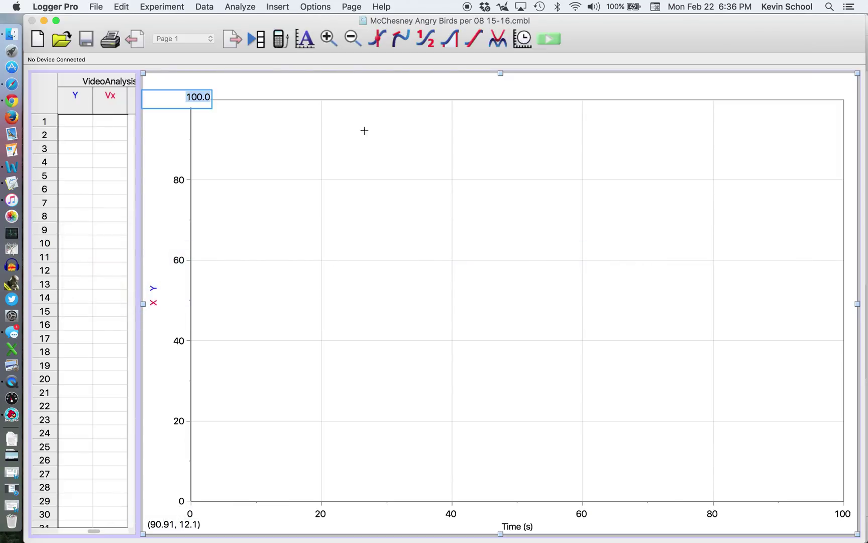
Insert poached_eggs_1_2_red_bird.mov as a movie and move it higher on the page.
click(284, 5)
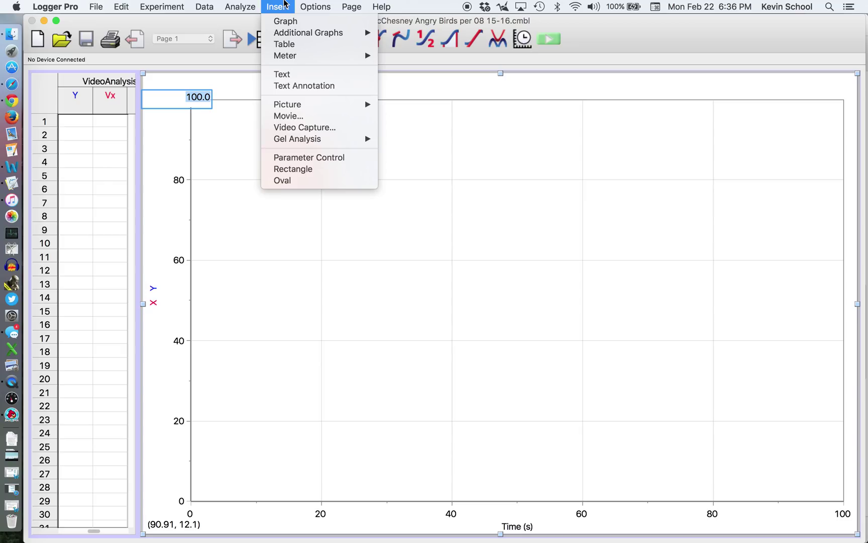
click(294, 116)
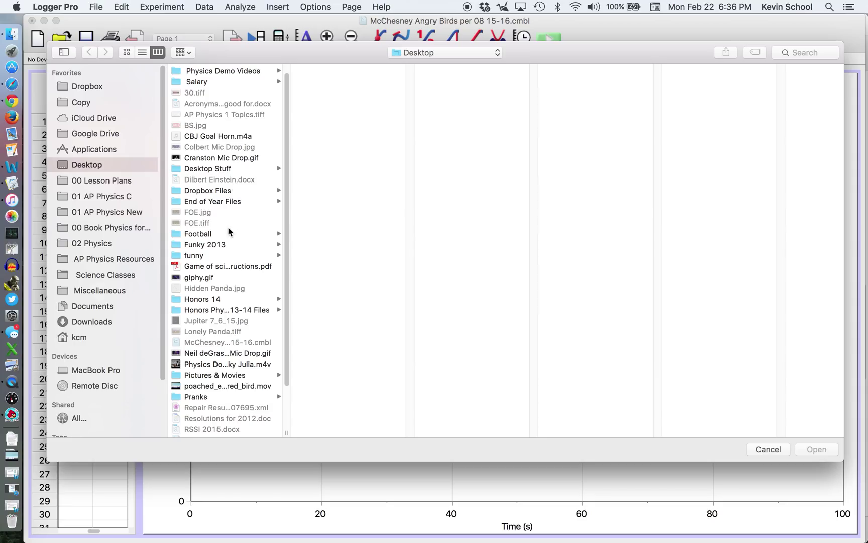
scroll(222, 375, down, 1)
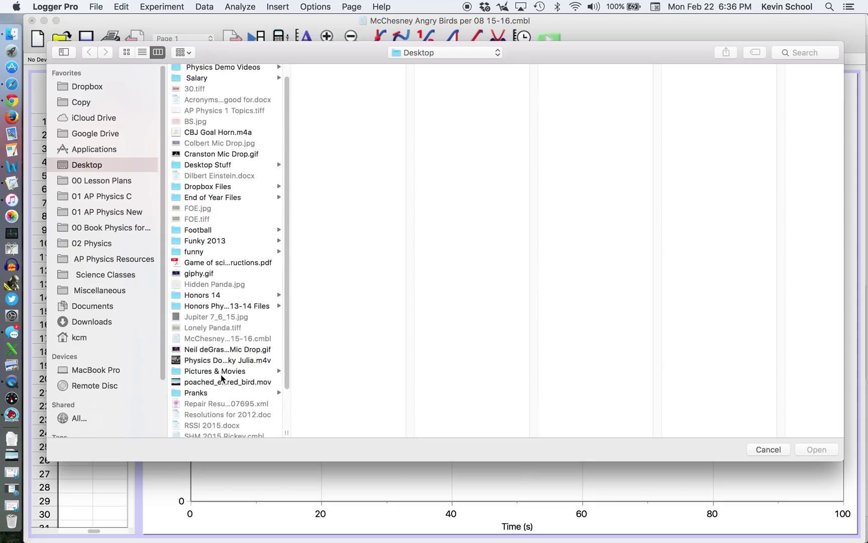
click(224, 382)
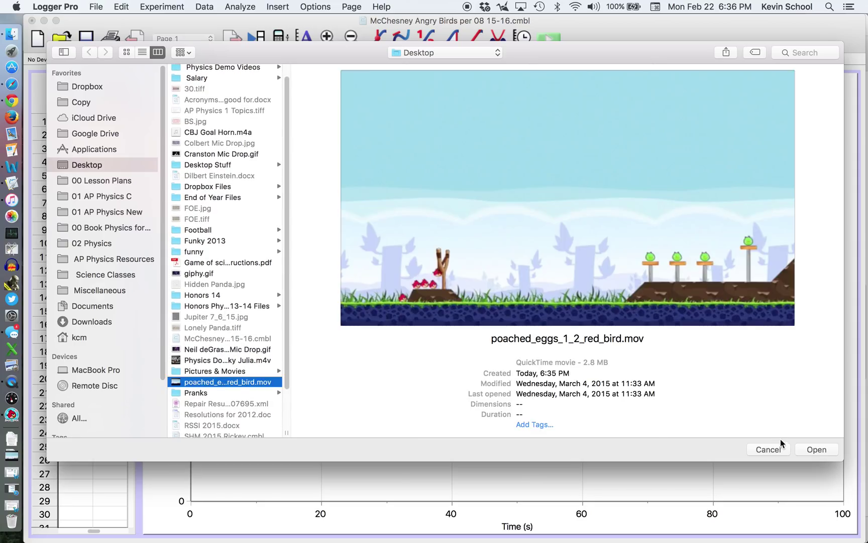
click(807, 445)
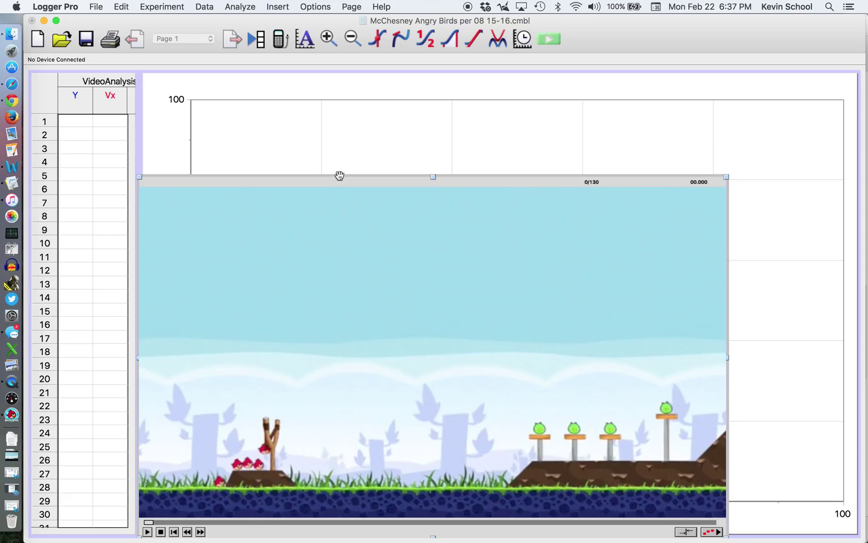
drag(339, 177, 259, 66)
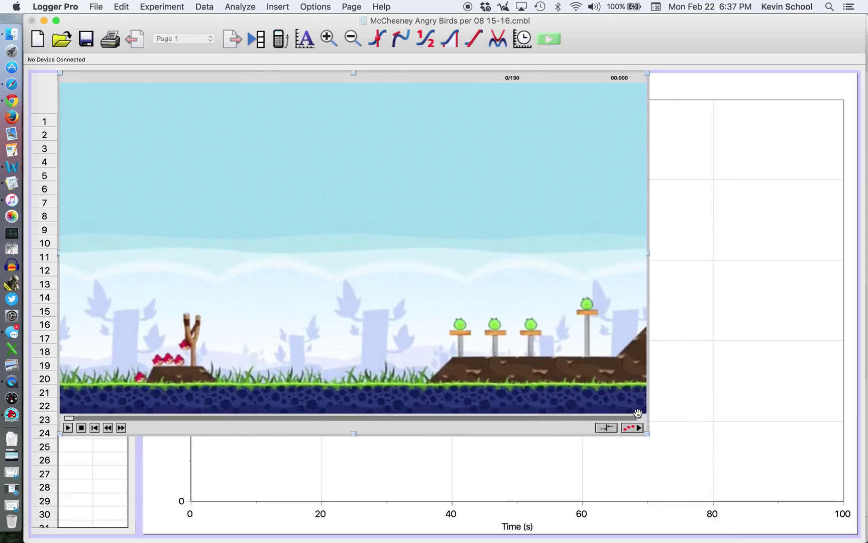
Resize the red bird movie to fill most of the page and enable video analysis.
drag(648, 432, 753, 490)
drag(796, 511, 796, 509)
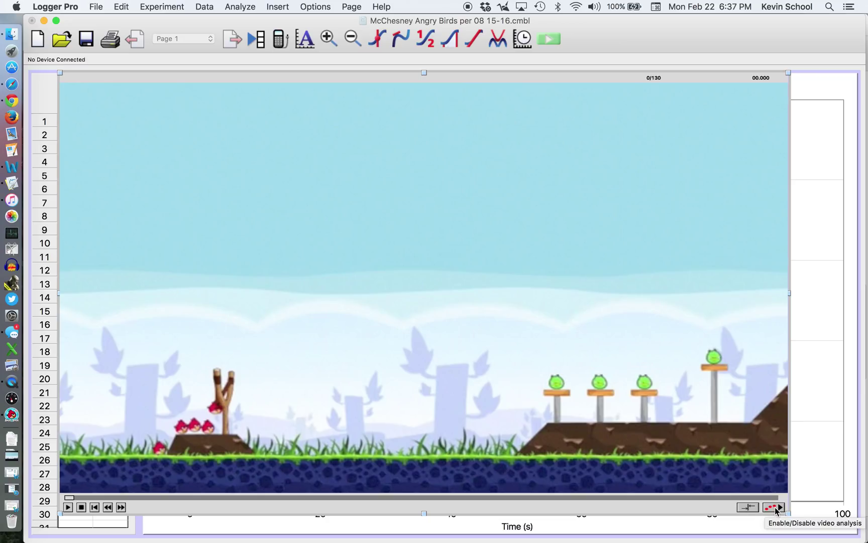
click(775, 507)
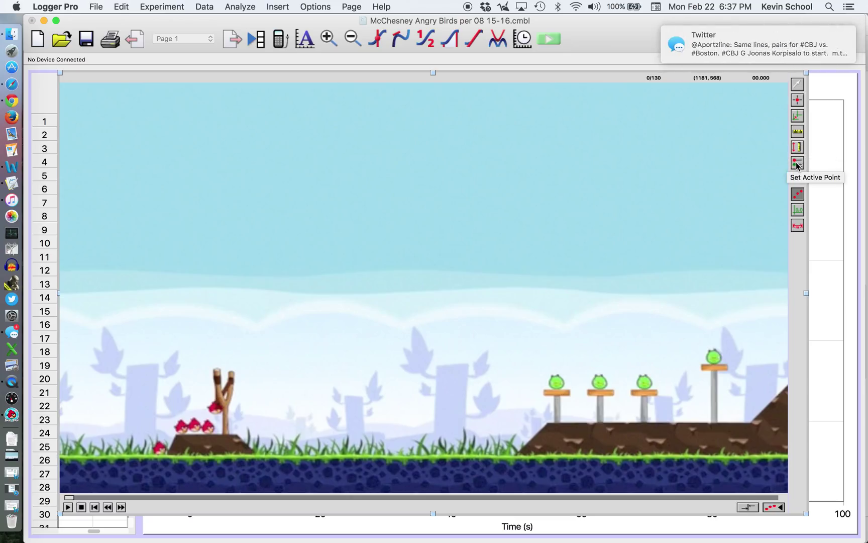
click(795, 196)
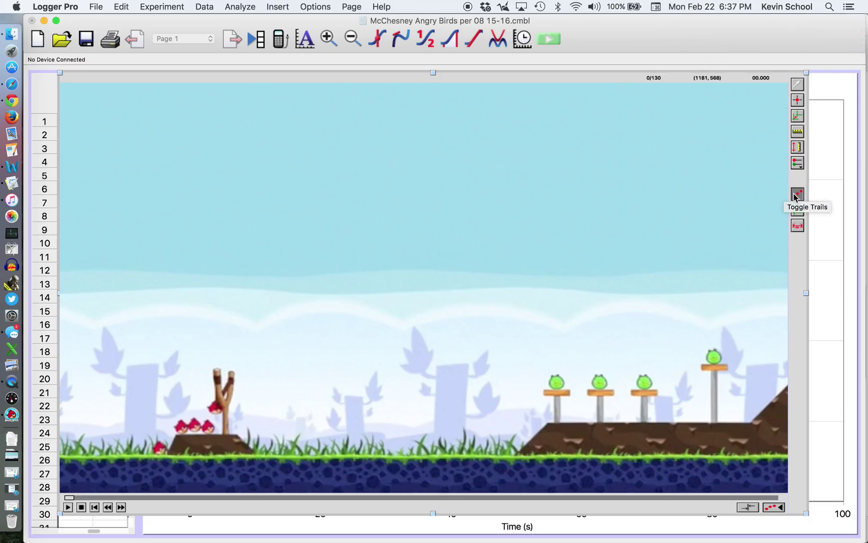
Place the origin at the slingshot base, advance to frame 5/130, then move it onto the bird.
click(796, 120)
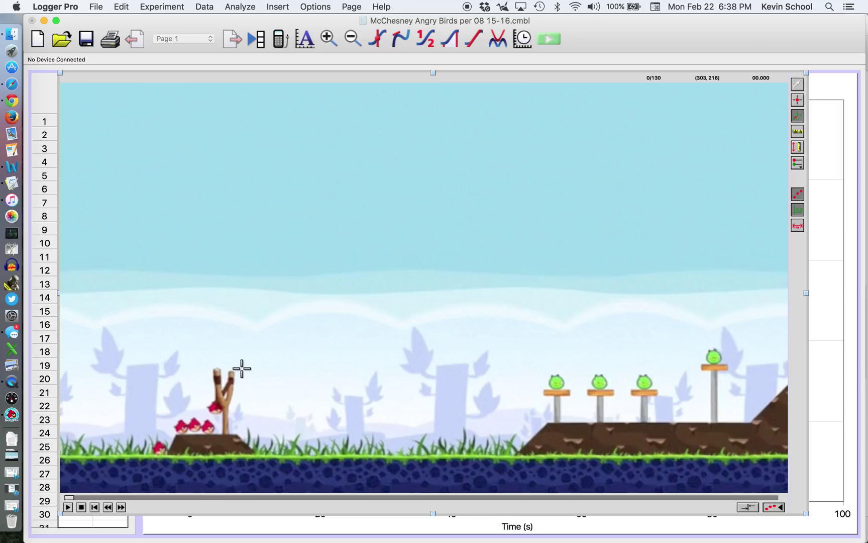
click(225, 432)
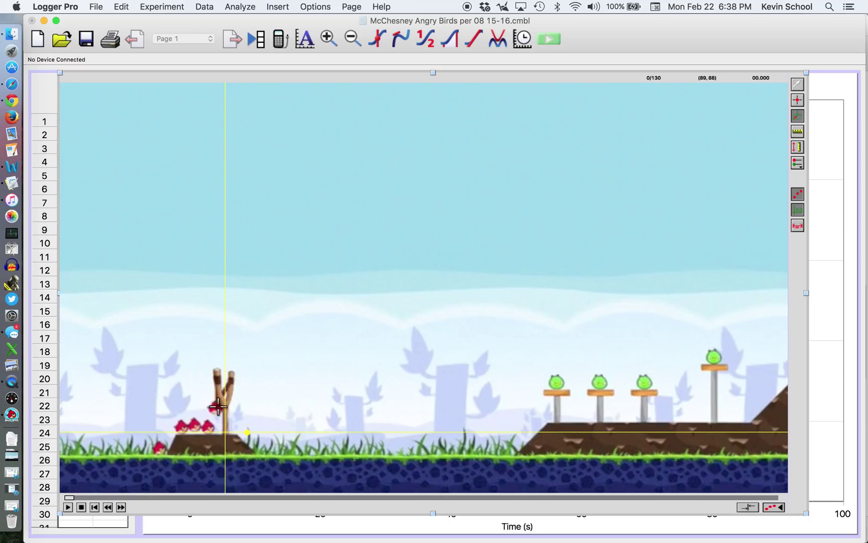
click(122, 508)
click(121, 508)
click(121, 507)
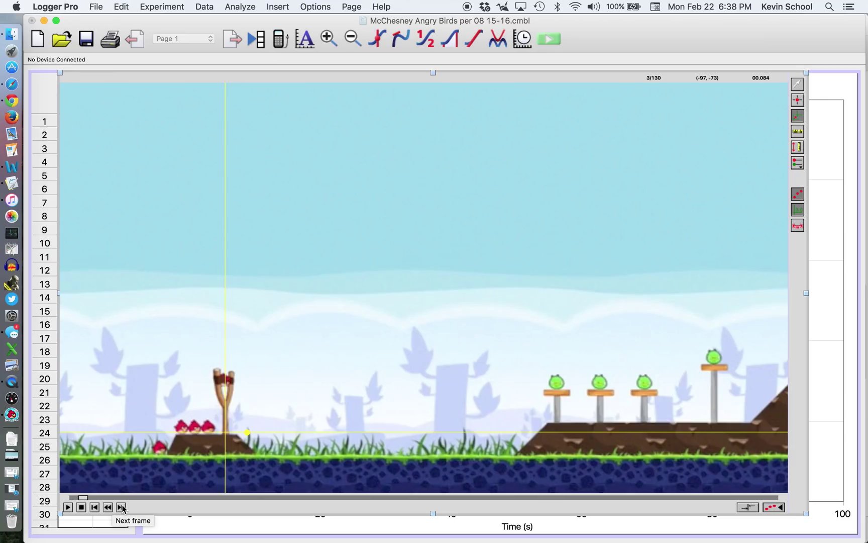
click(122, 507)
click(121, 507)
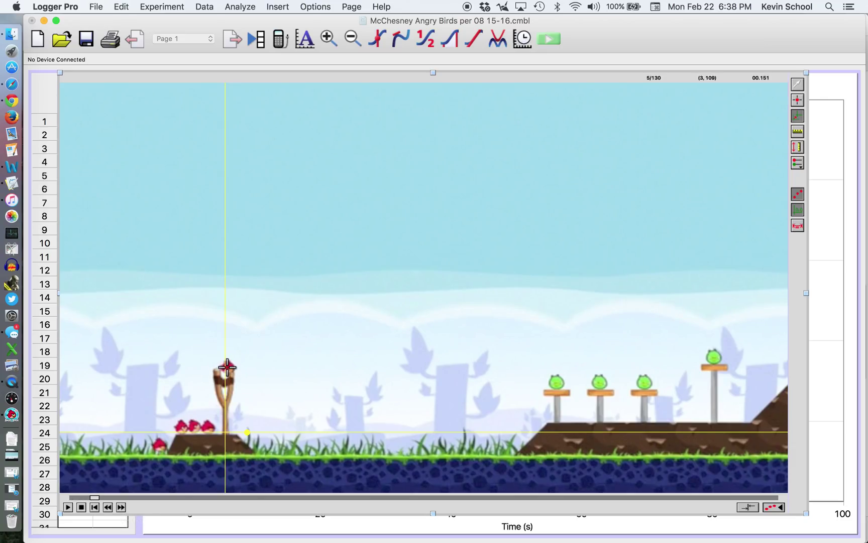
click(227, 367)
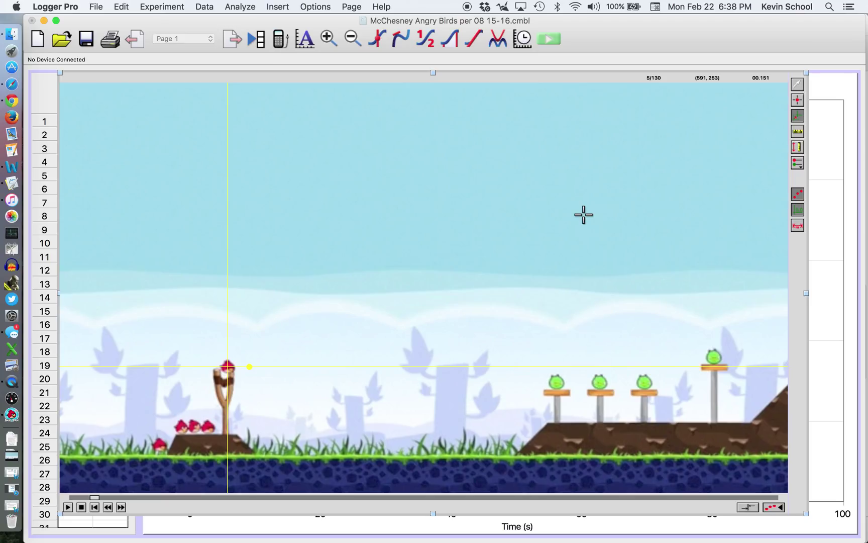
Set the movie scale so the bird-to-platform distance equals 5 m.
click(799, 133)
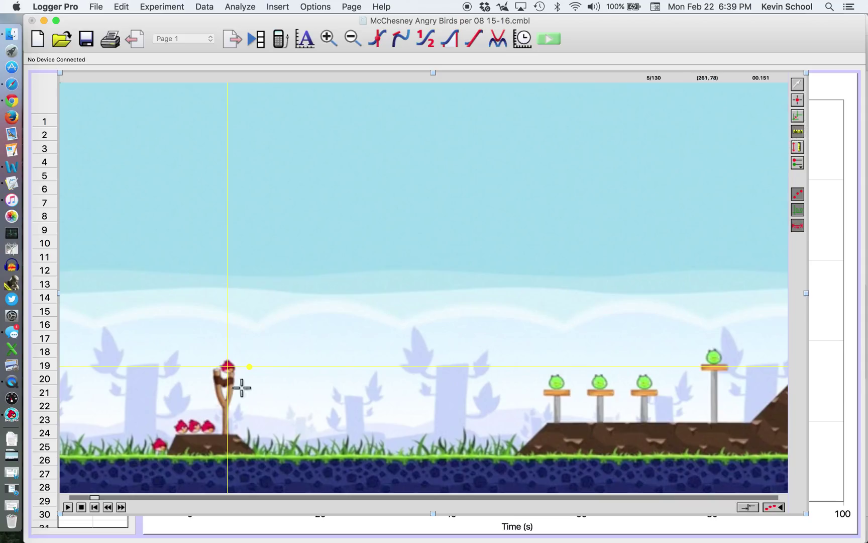
drag(220, 369, 221, 438)
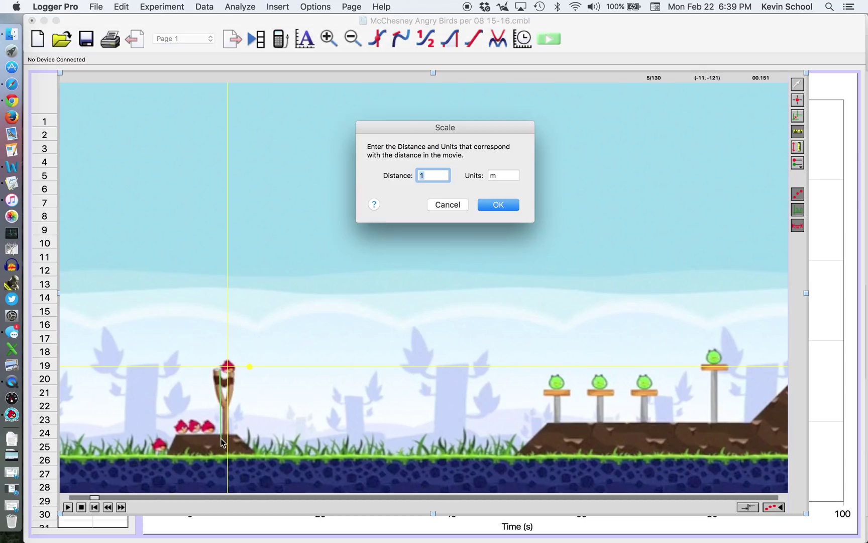
text(5)
click(499, 205)
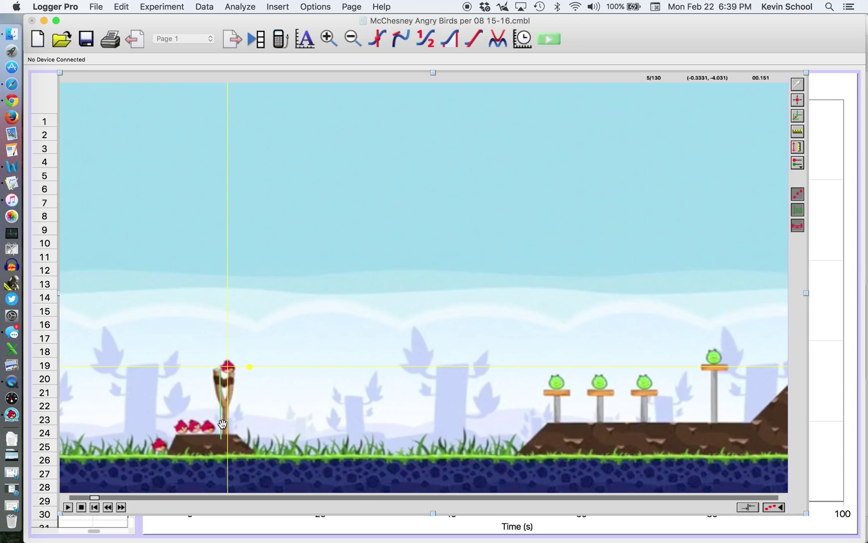
Mark the bird's position on frames 5 through 10, plus one stray point in the sky.
click(798, 100)
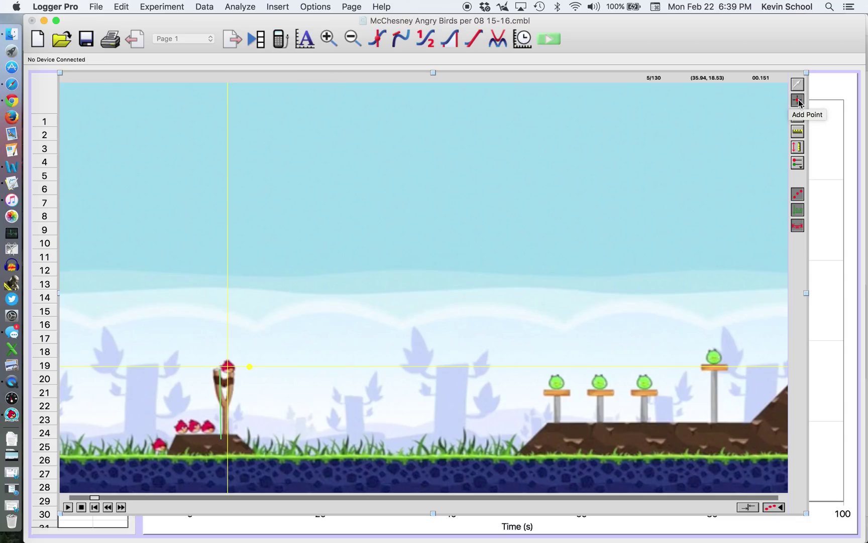
click(228, 367)
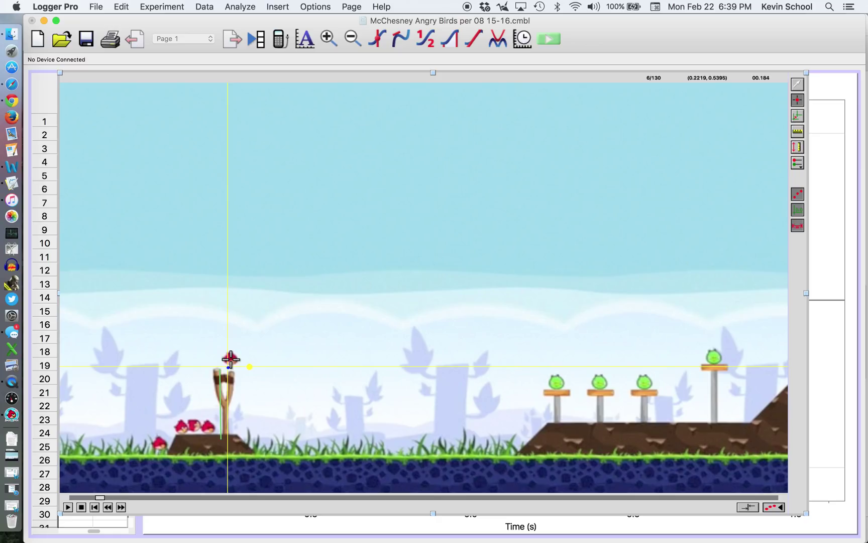
click(231, 359)
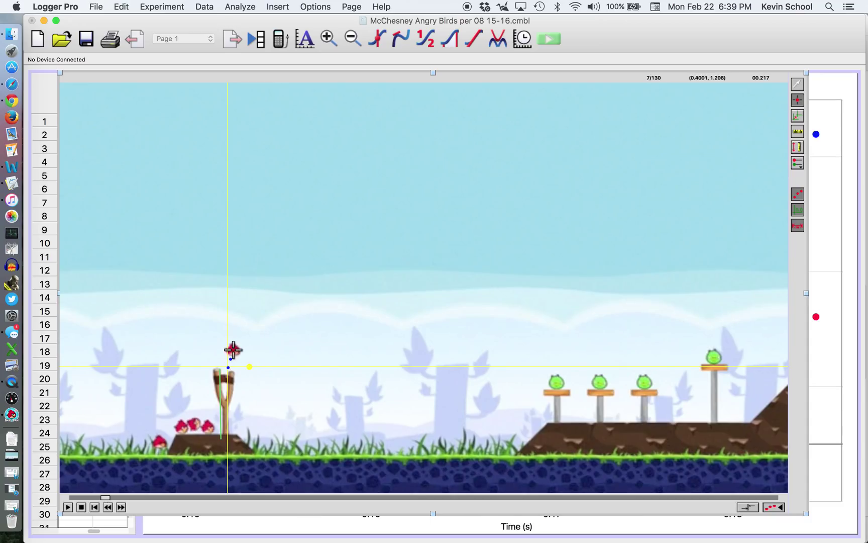
click(234, 350)
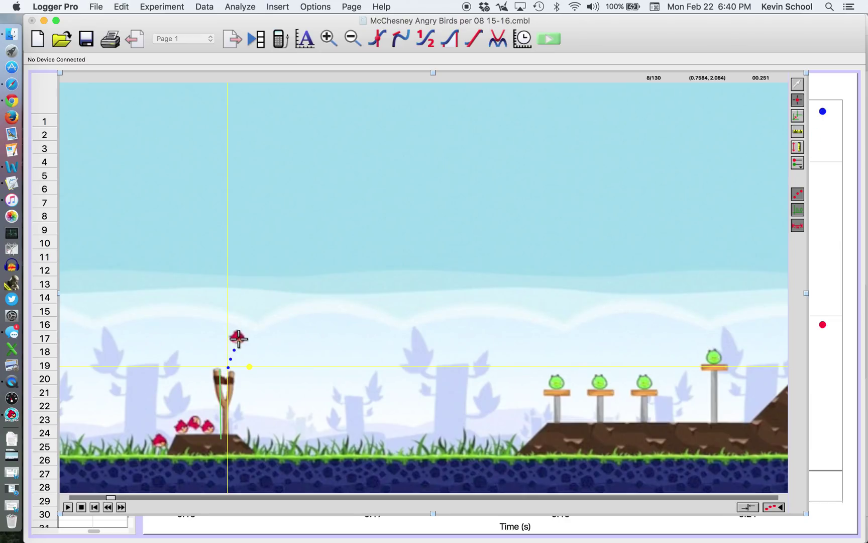
click(238, 339)
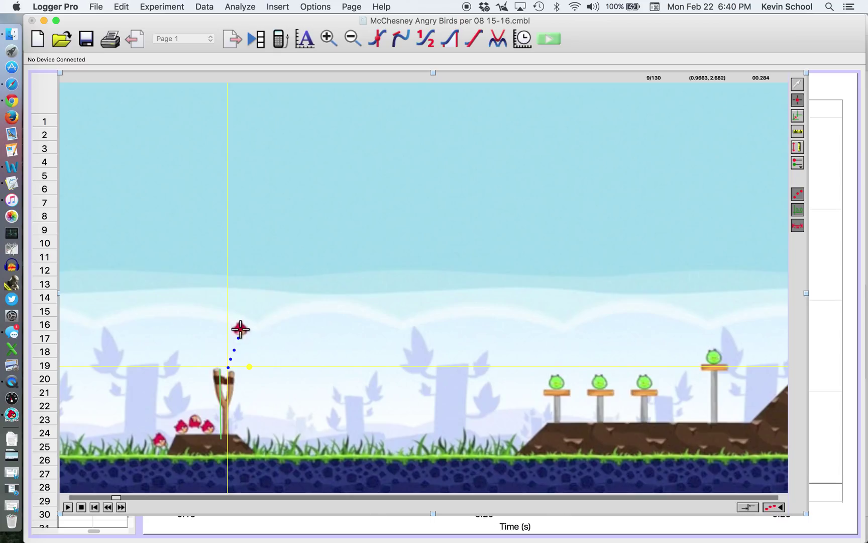
click(240, 329)
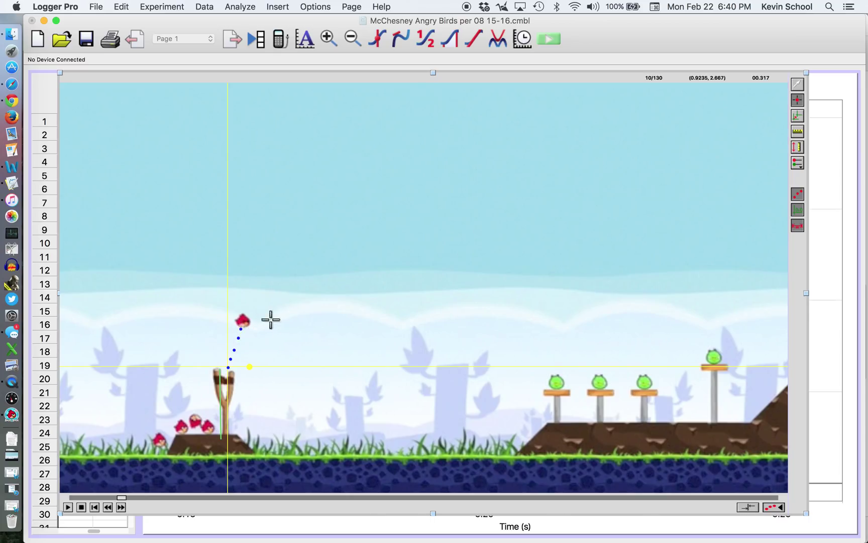
click(180, 232)
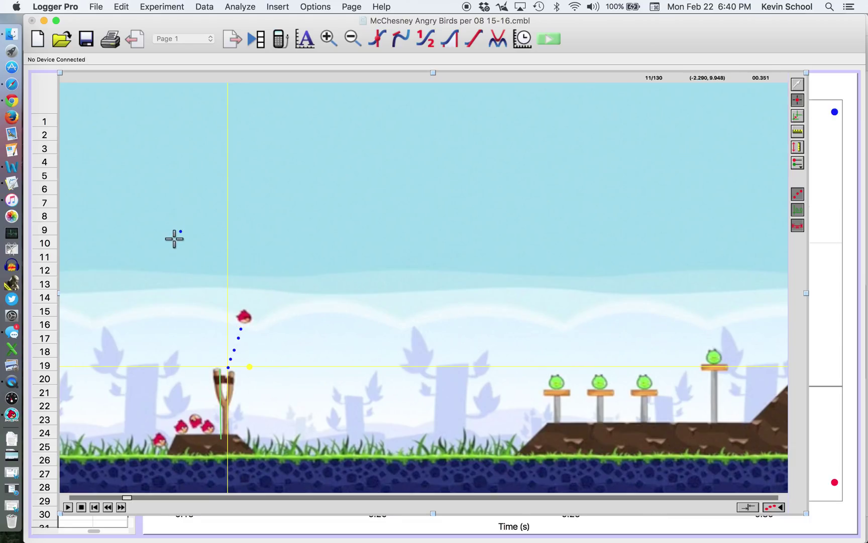
click(797, 90)
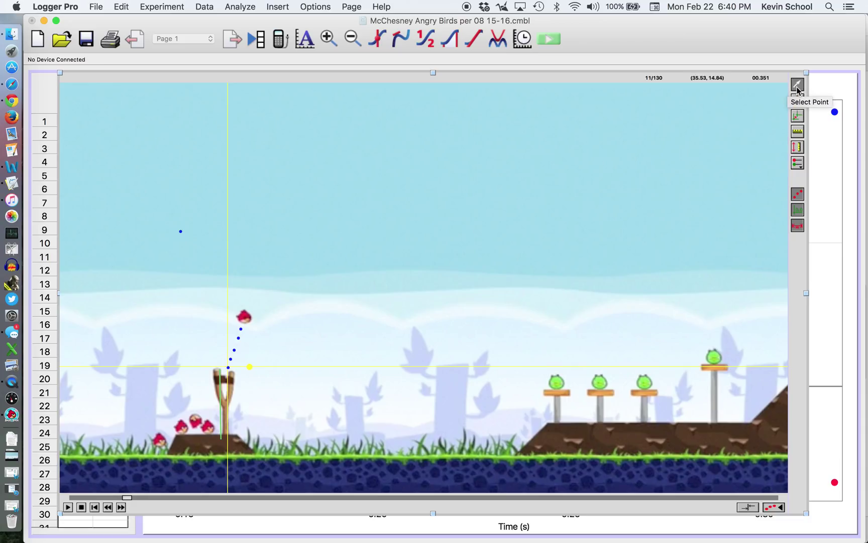
click(180, 232)
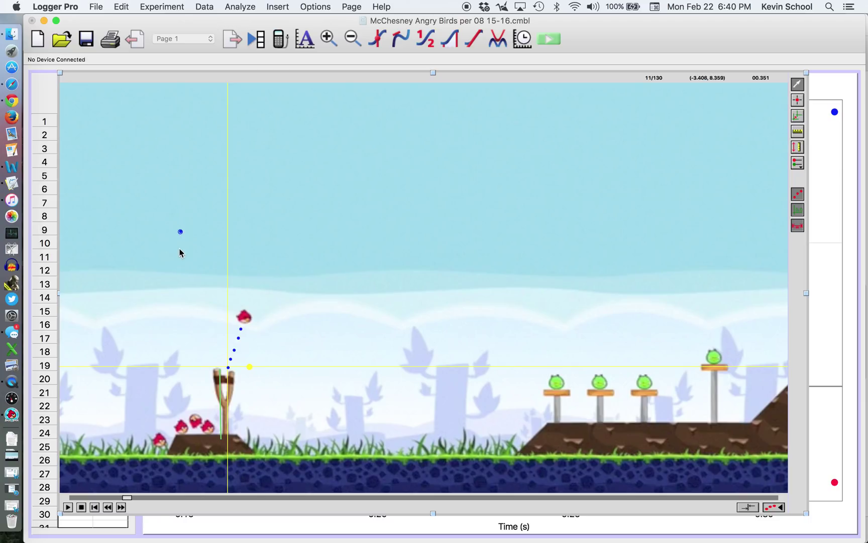
key(Delete)
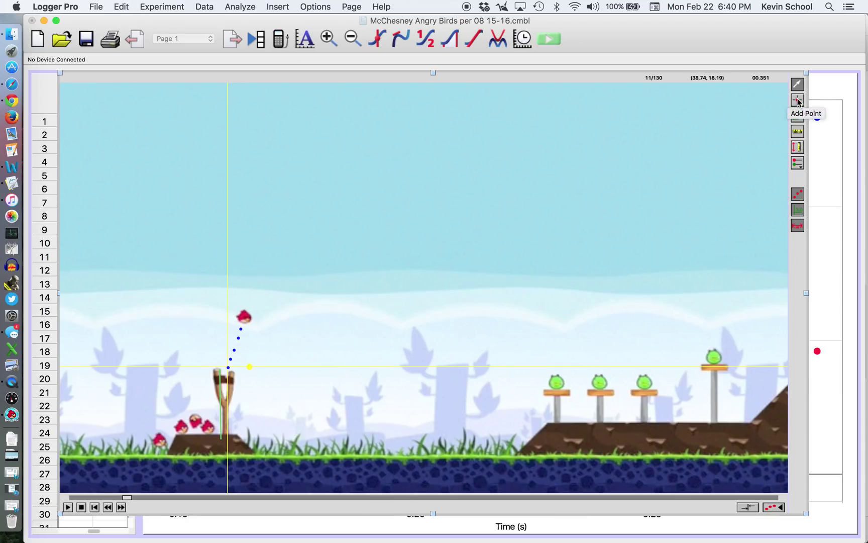
key(super+z)
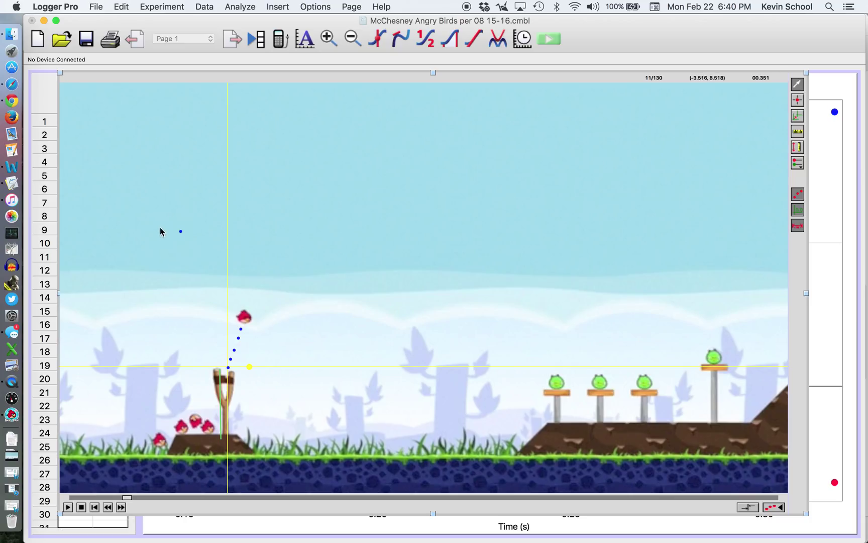
key(super+z)
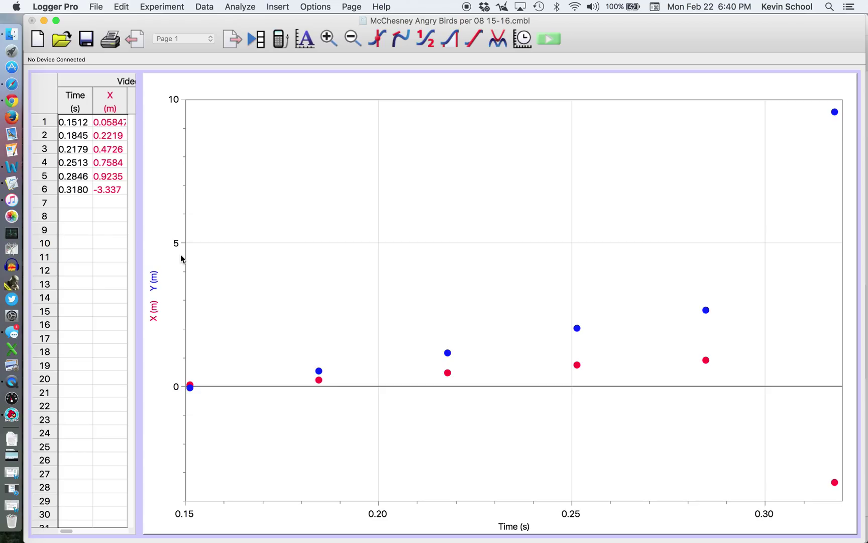
click(125, 6)
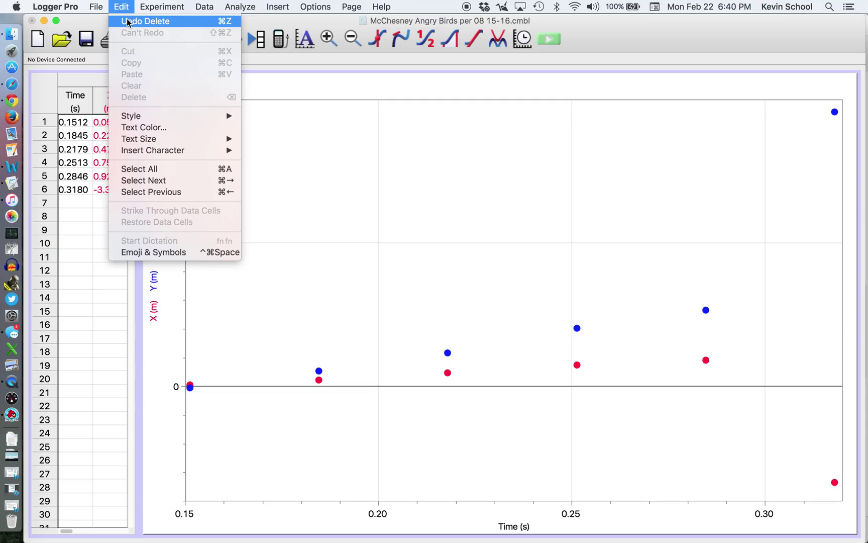
click(127, 22)
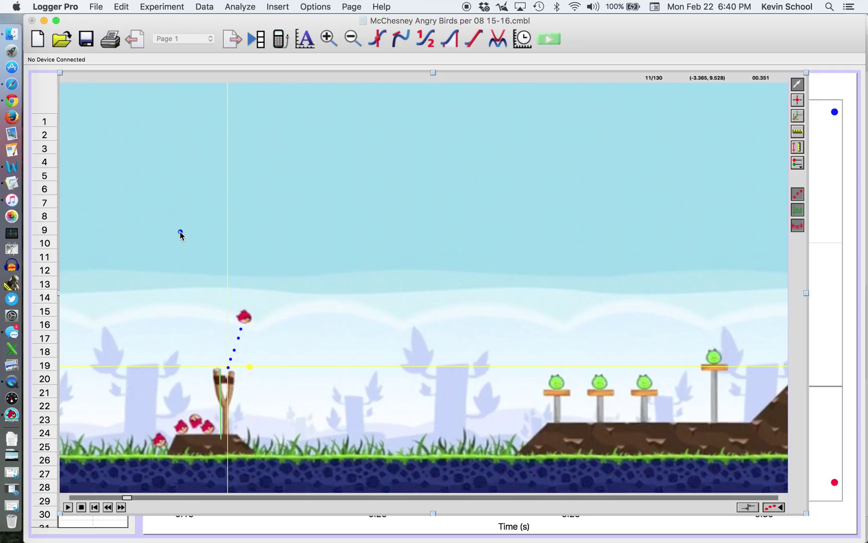
Undo the stray point and mark six more bird positions along the launch path.
key(super+z)
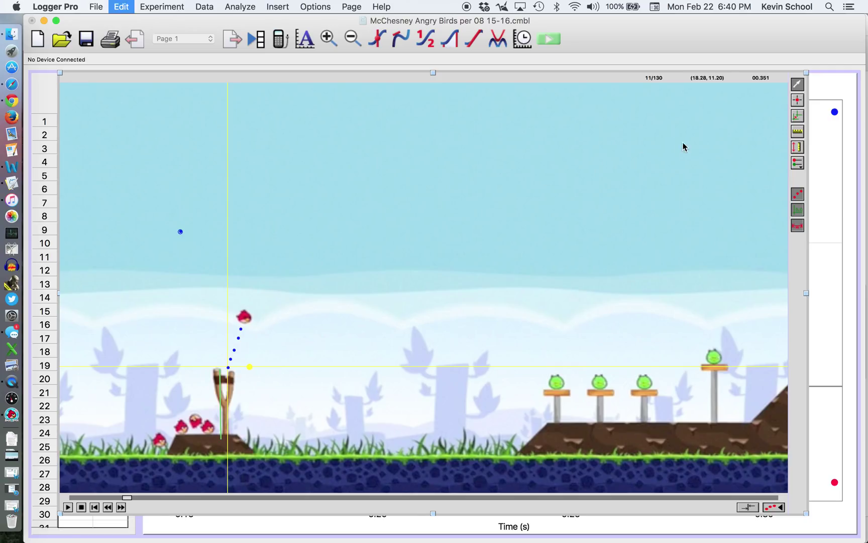
click(797, 101)
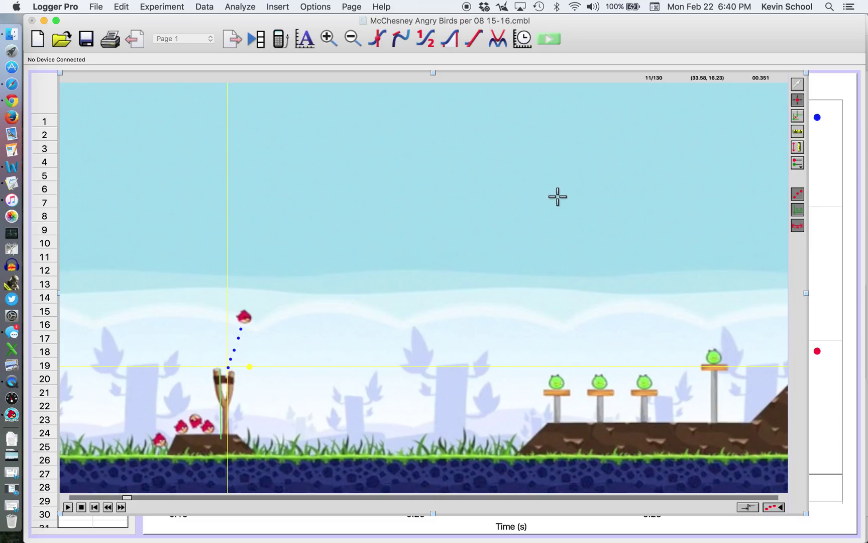
click(244, 317)
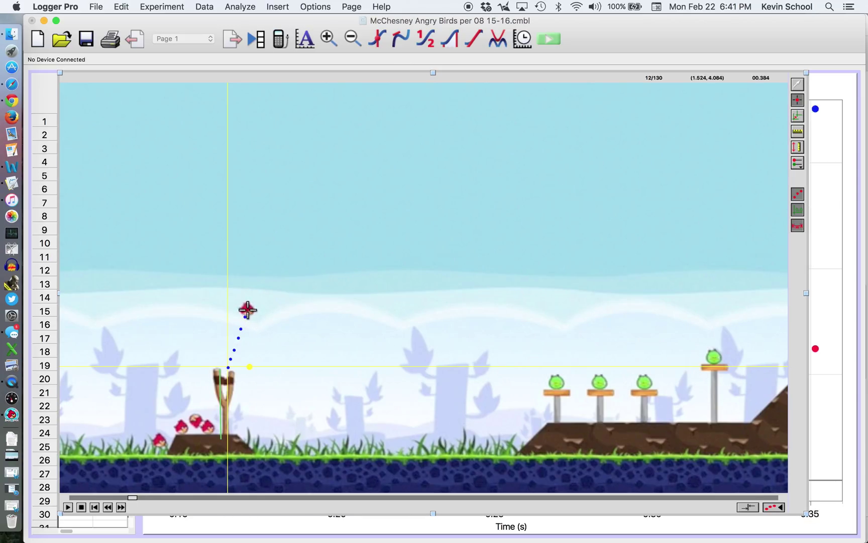
click(247, 309)
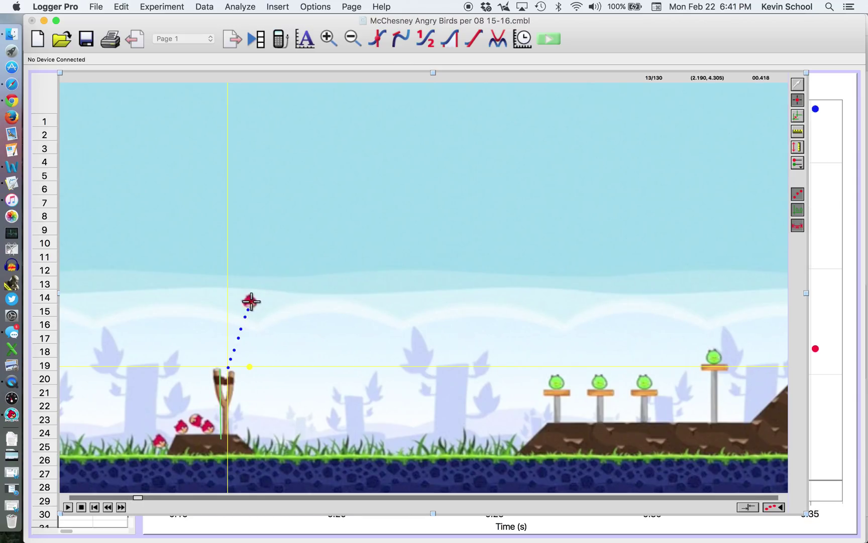
click(251, 301)
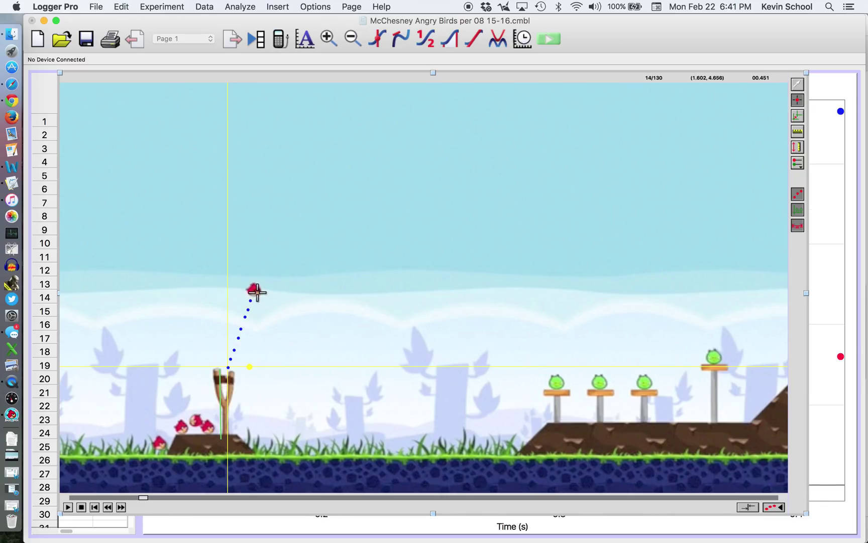
click(254, 290)
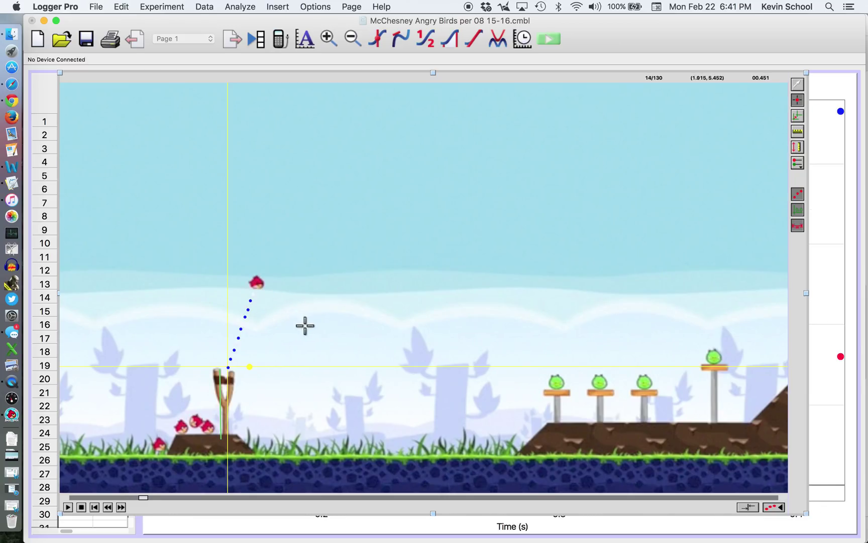
click(257, 283)
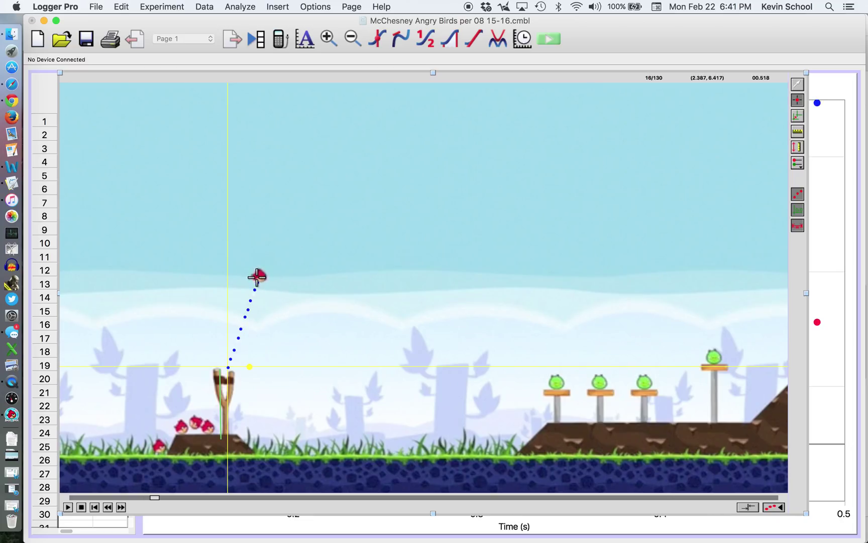
click(261, 276)
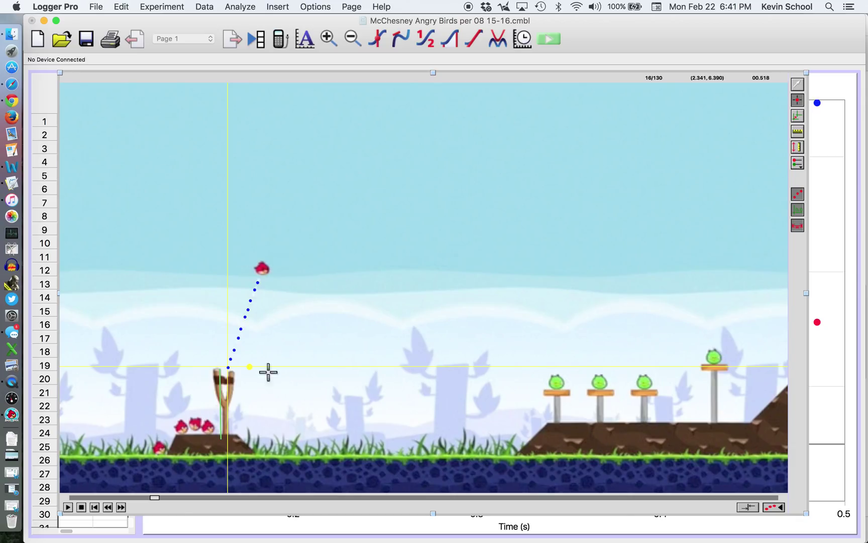
Skip ahead past the peak and mark six bird positions during its descent.
drag(160, 499, 246, 497)
drag(320, 505, 603, 502)
drag(657, 500, 682, 499)
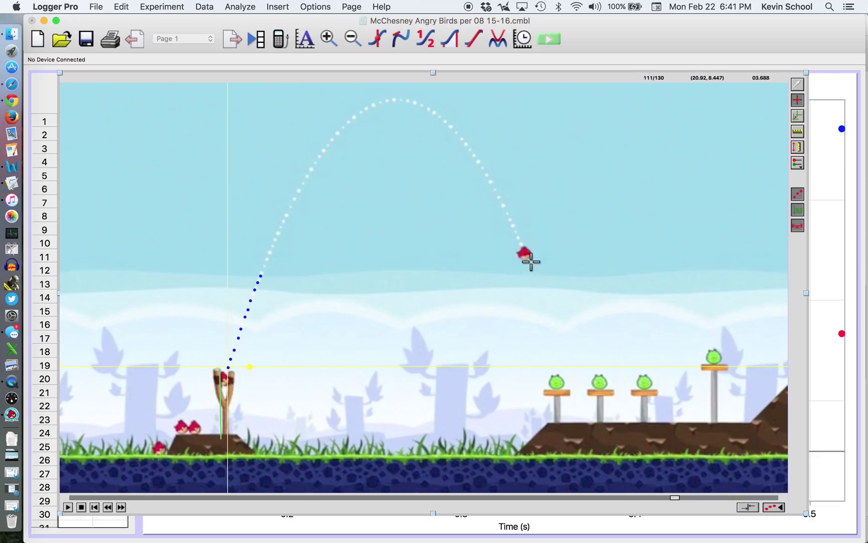
click(523, 250)
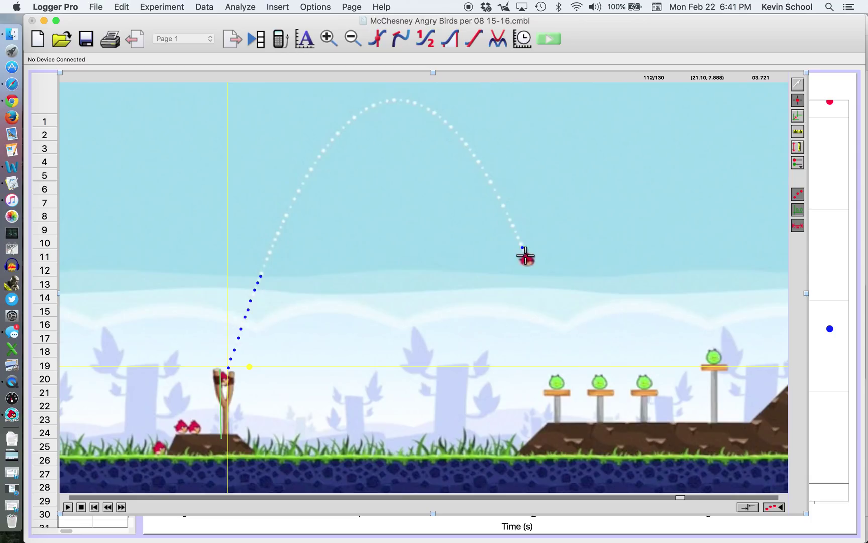
click(525, 255)
click(529, 262)
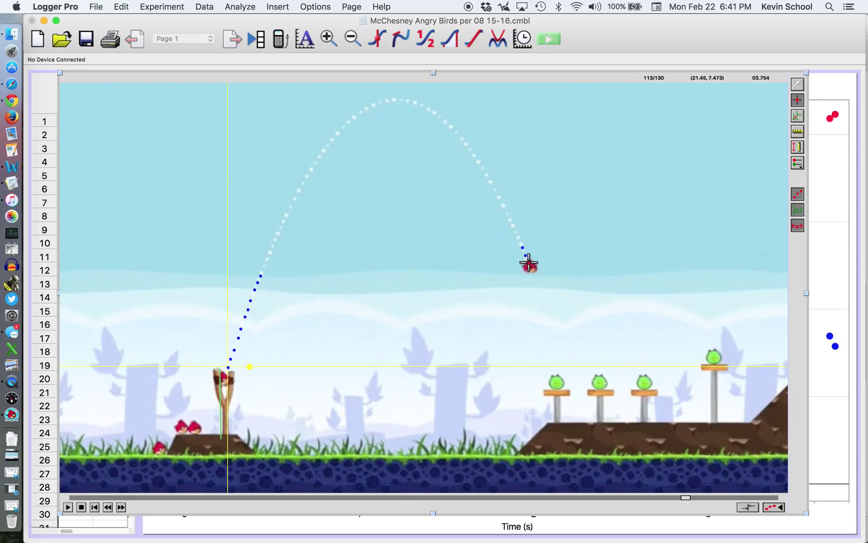
click(532, 268)
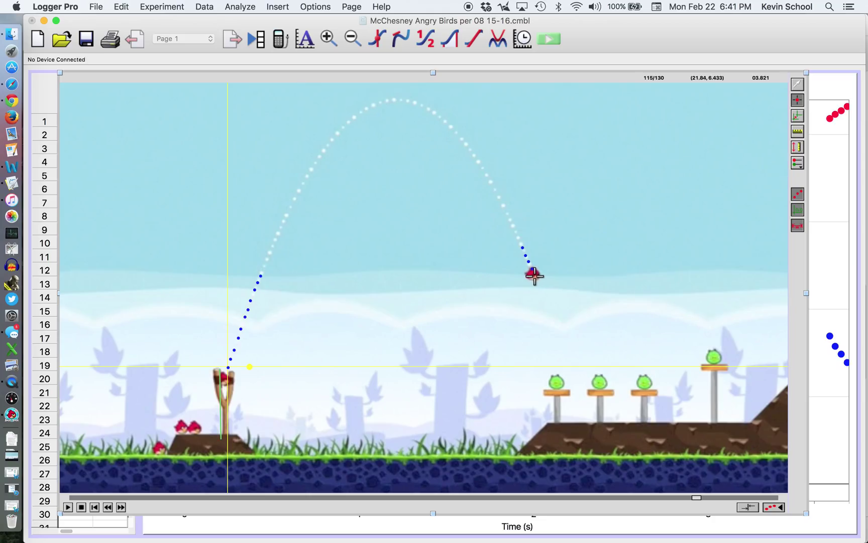
click(534, 274)
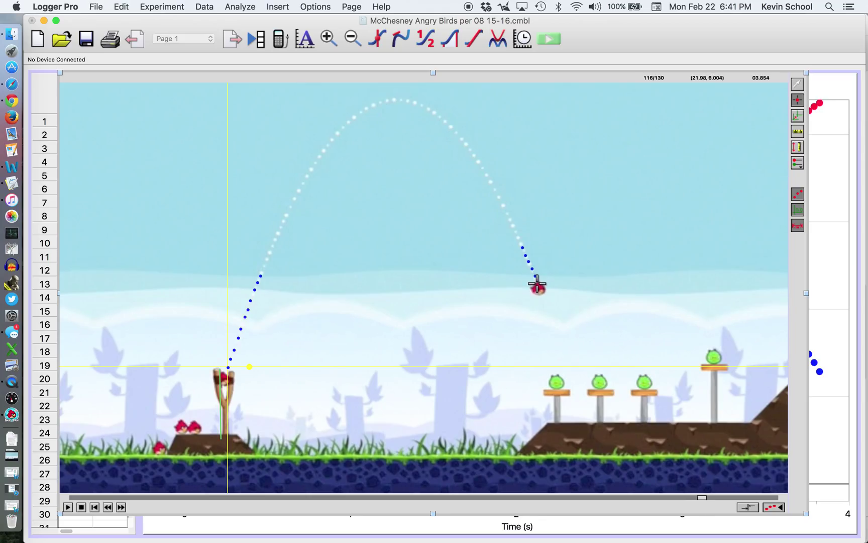
click(537, 284)
Mark three more positions as the bird nears the pigs, then switch back to Select Point.
drag(710, 497, 744, 500)
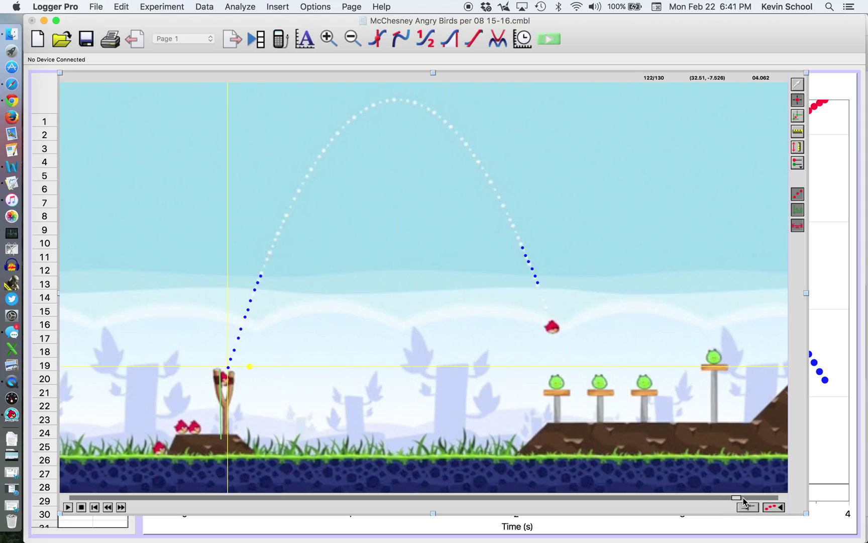
click(554, 329)
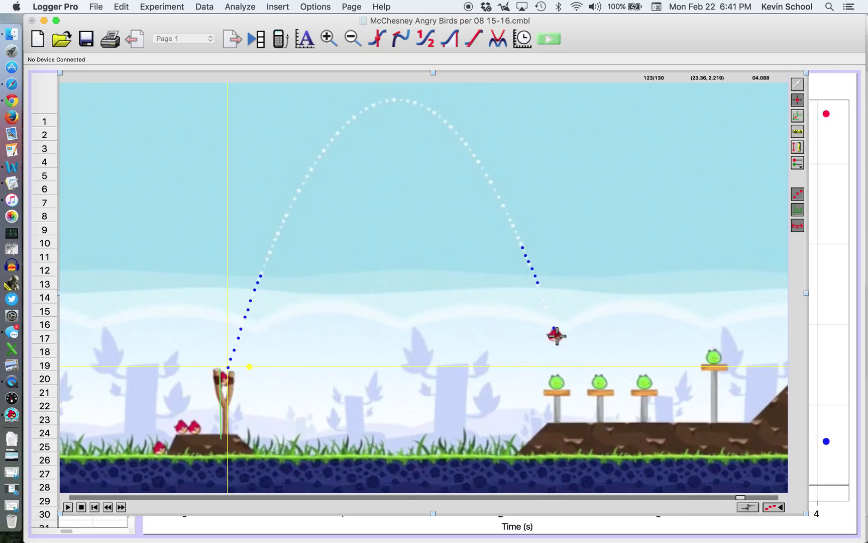
click(556, 335)
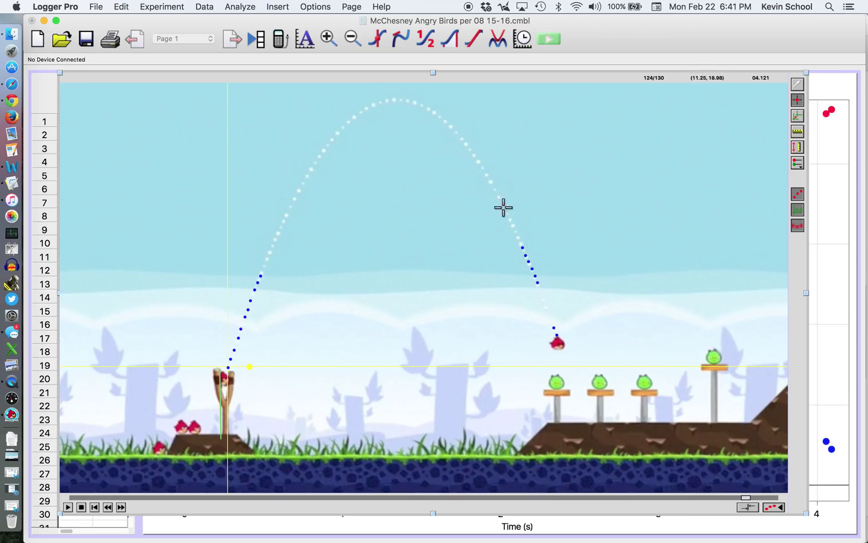
click(559, 345)
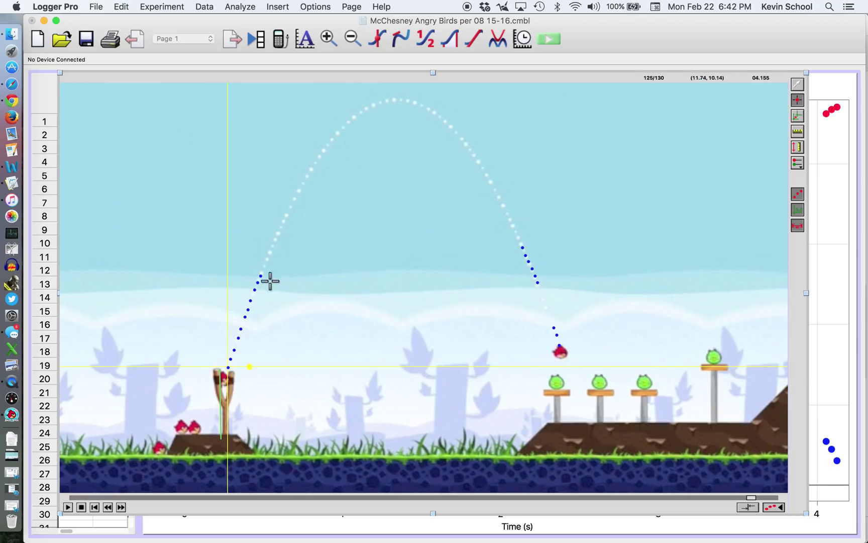
click(798, 85)
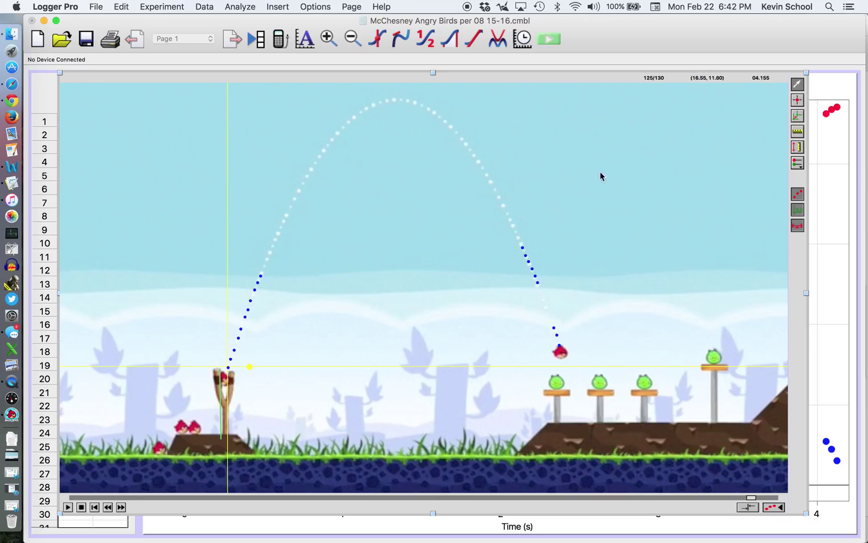
Bring the X and Y position-versus-time graph in front of the movie so it fills the page.
click(840, 148)
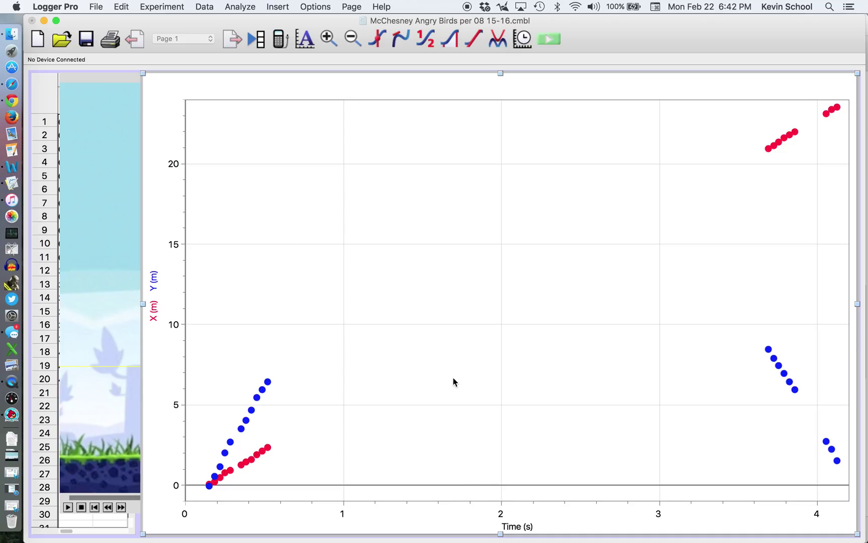
Add page 2 as a copy of the current position graph page.
click(352, 5)
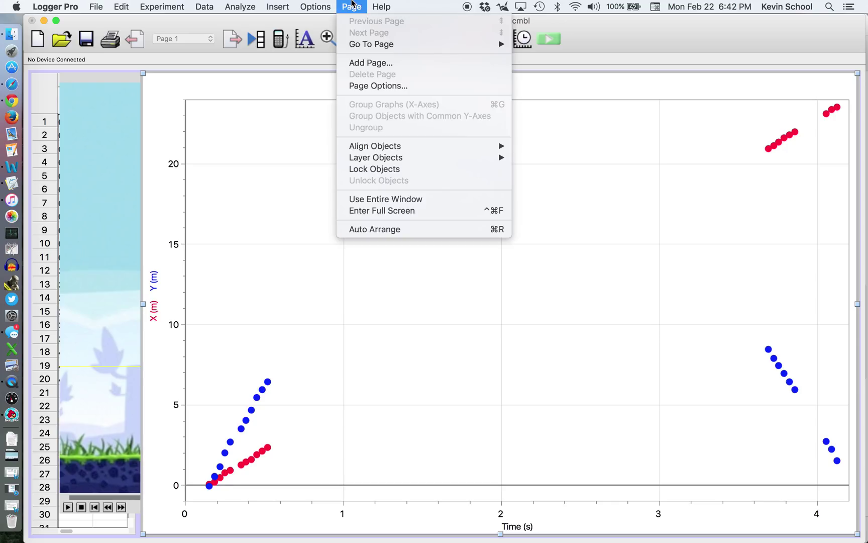
click(362, 61)
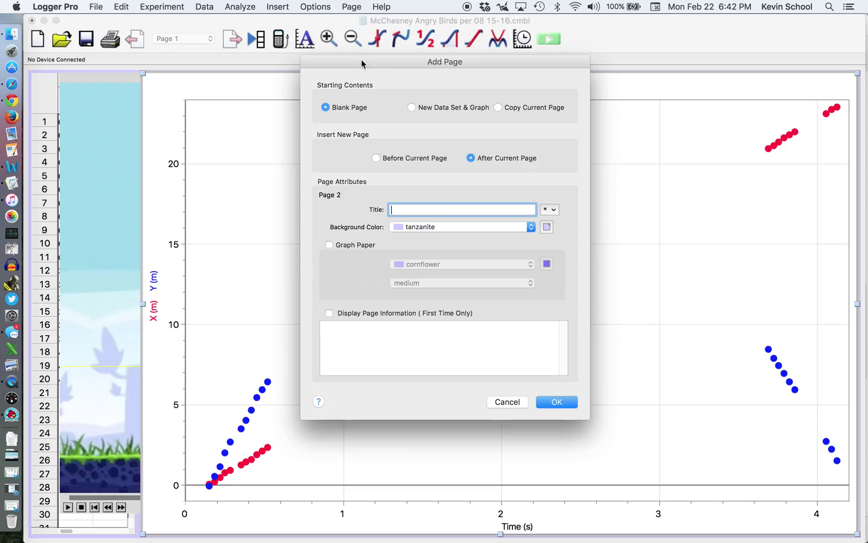
click(500, 109)
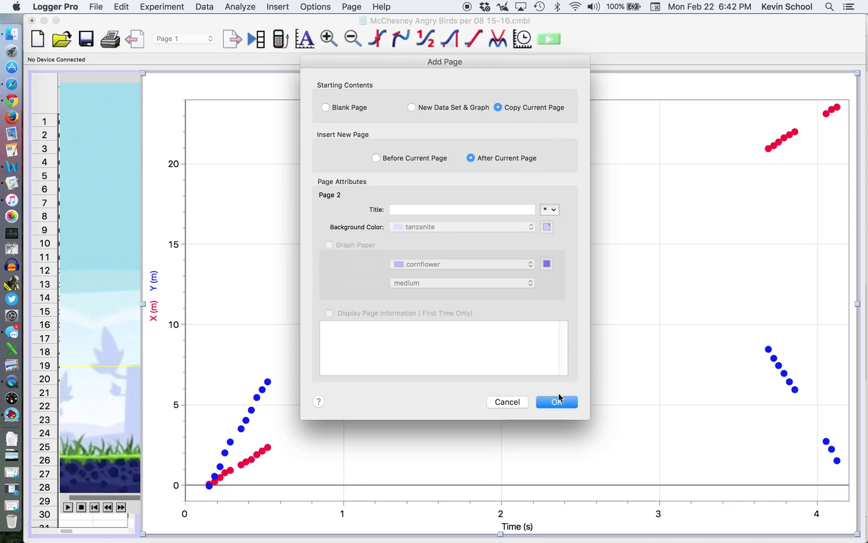
click(557, 402)
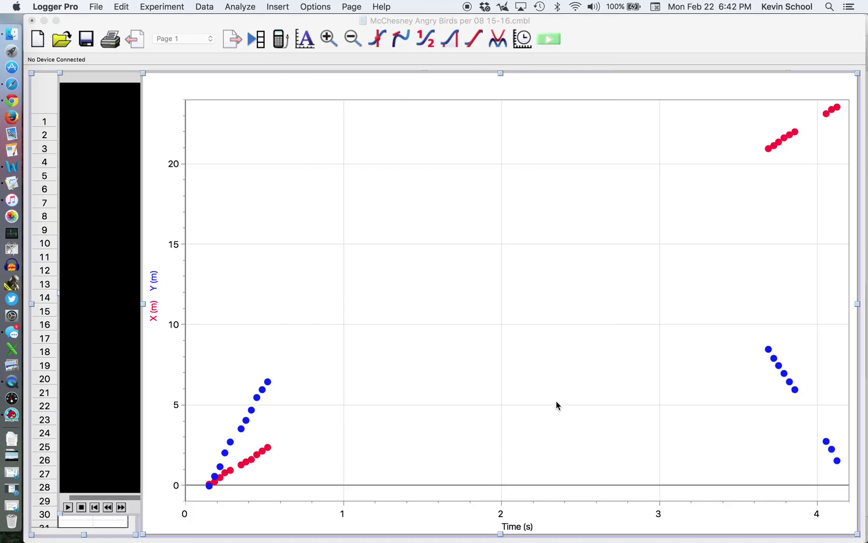
Title the new page 'Velocity vs Time'.
click(351, 8)
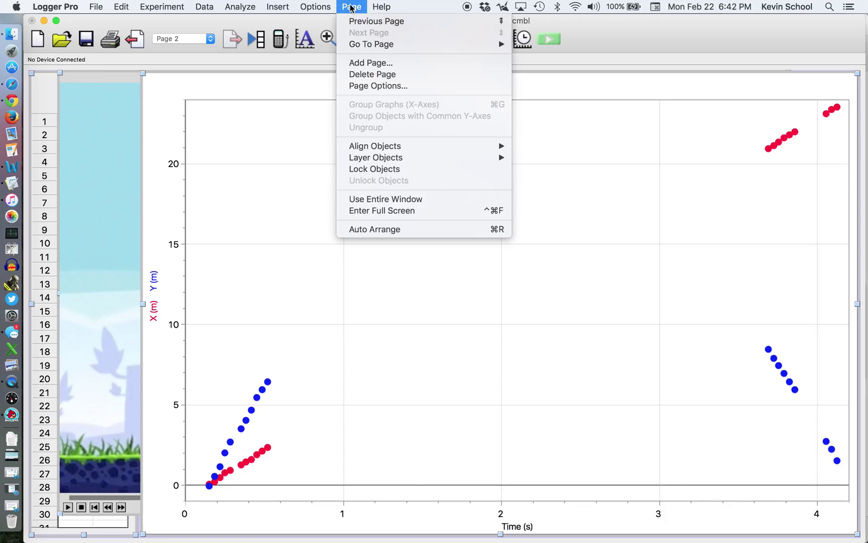
click(370, 87)
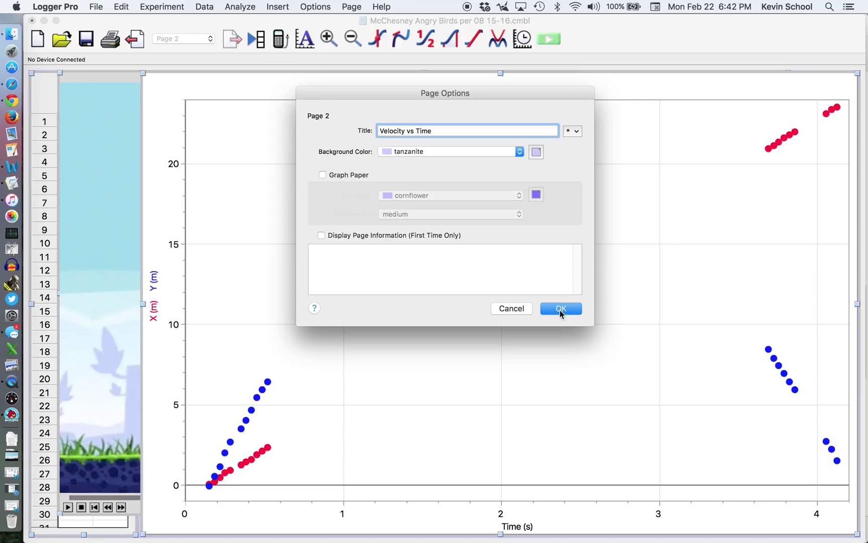
click(561, 308)
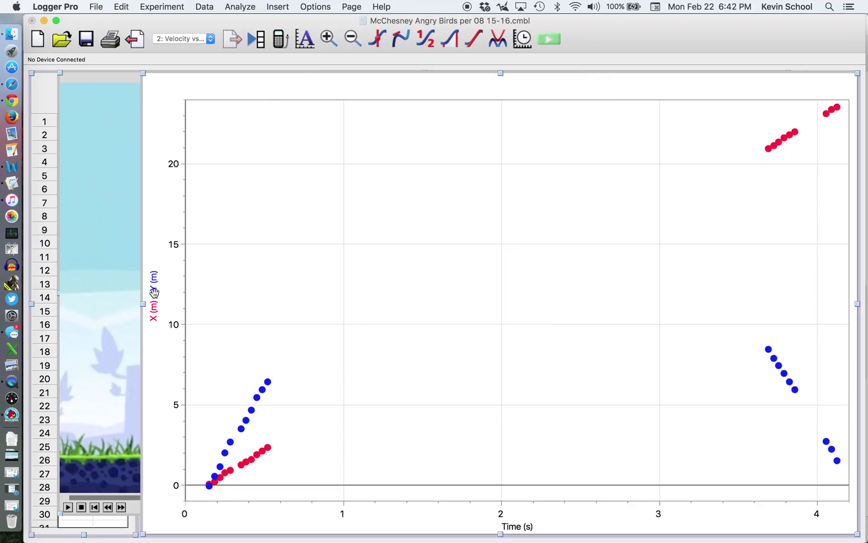
Replace X and Y on the vertical axis with X Velocity and Y Velocity.
click(155, 292)
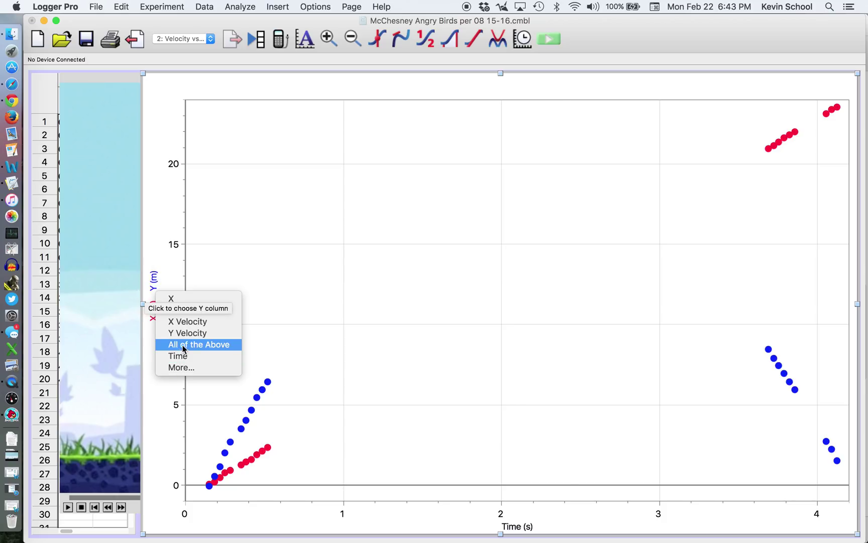
click(181, 368)
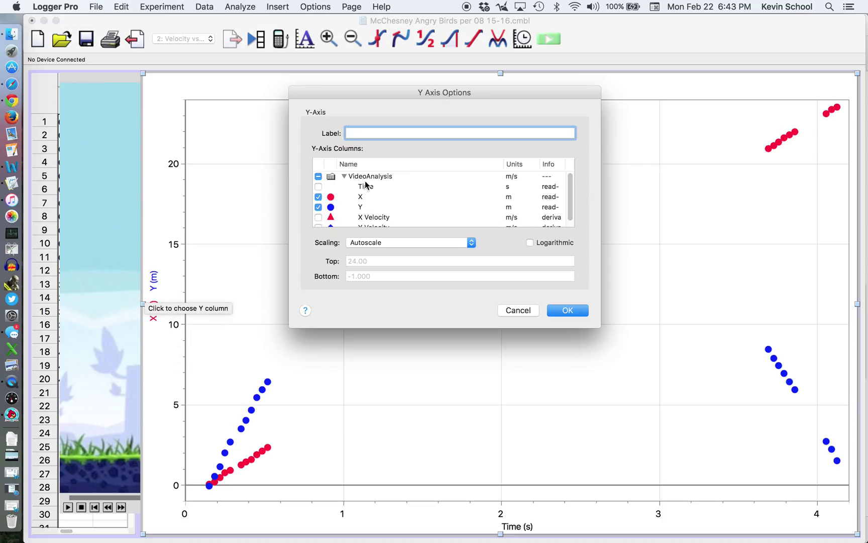
click(318, 198)
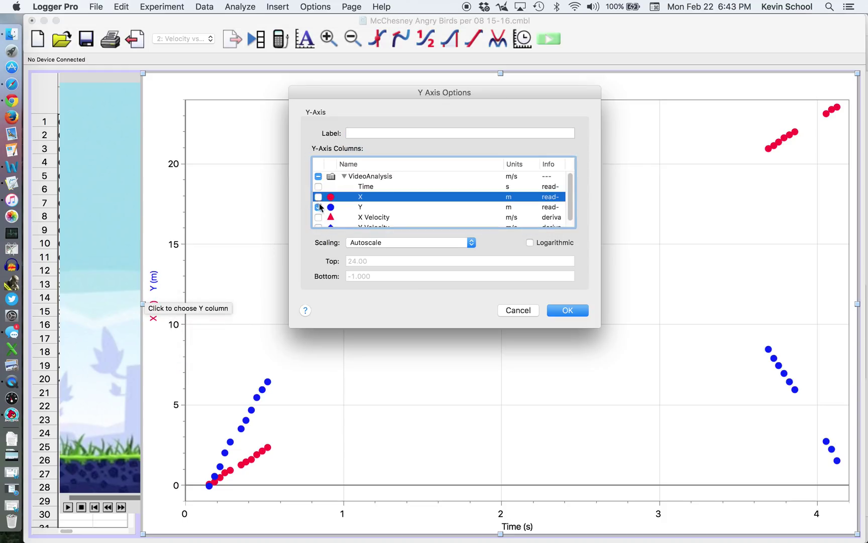
click(318, 207)
drag(571, 206, 570, 236)
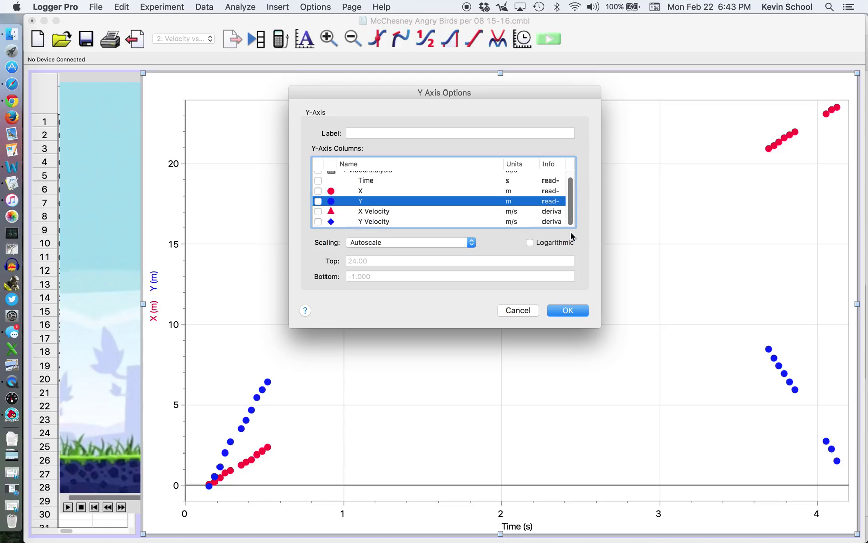
click(318, 211)
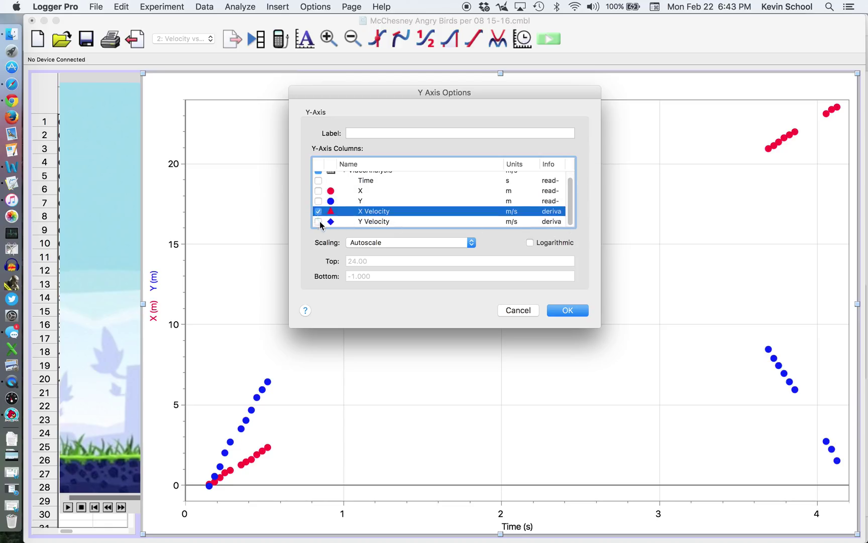
click(318, 222)
click(574, 311)
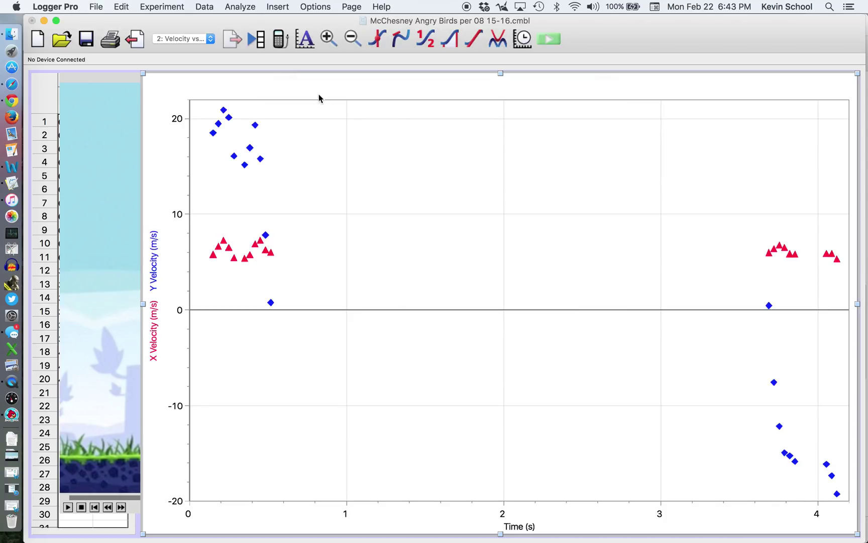
click(347, 6)
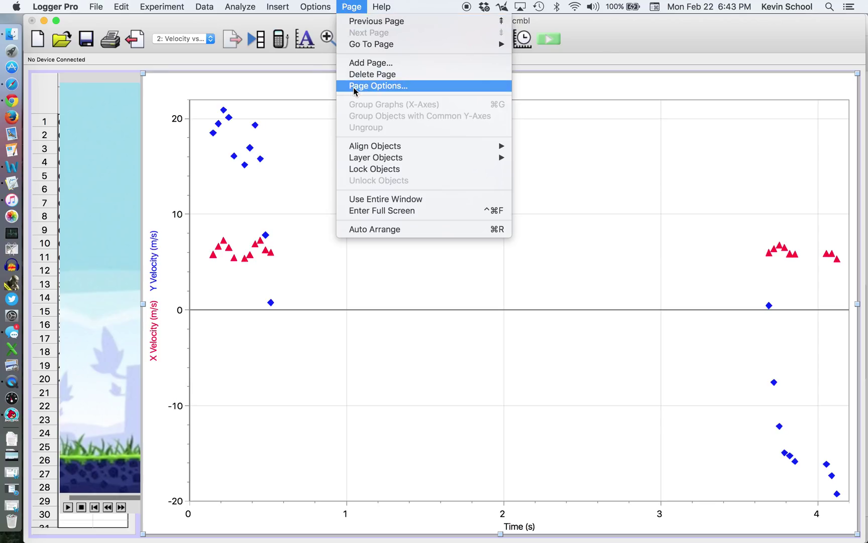
Add a third page as a copy of the velocity page.
click(358, 64)
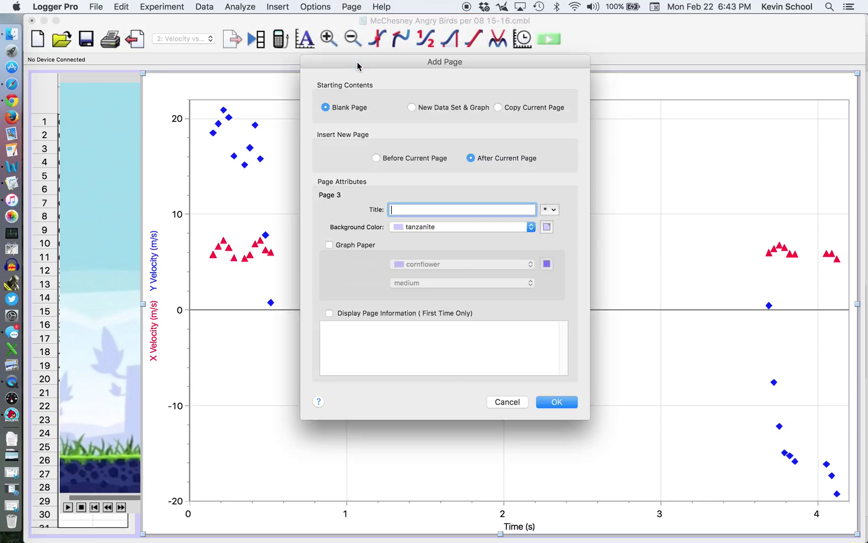
click(499, 108)
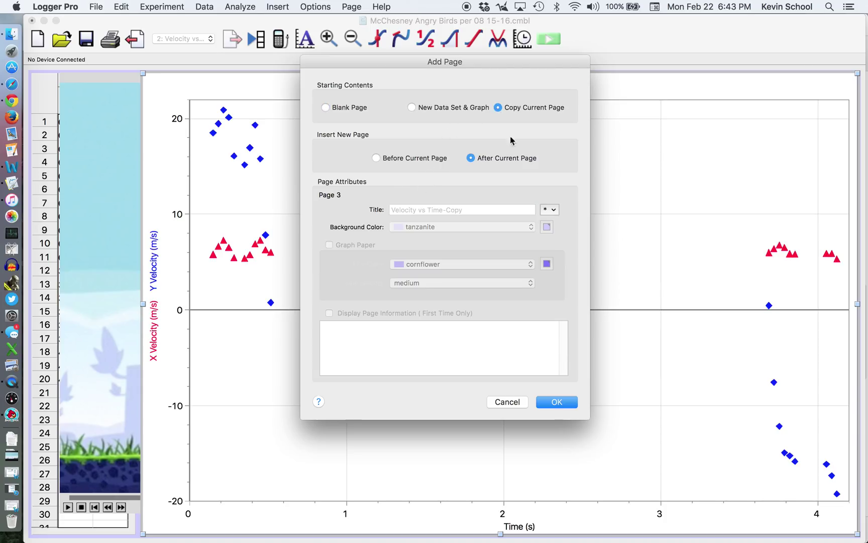
click(556, 402)
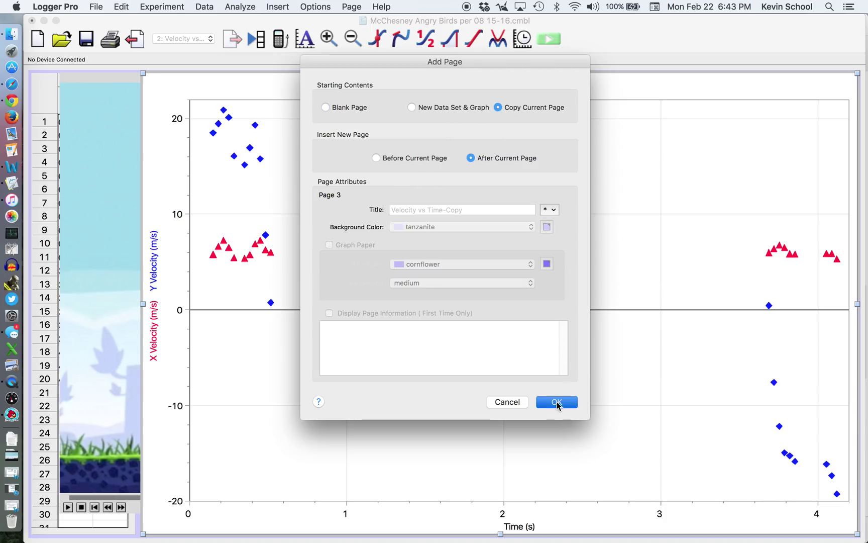
Title the third page 'Acceleration vs Time'.
click(351, 6)
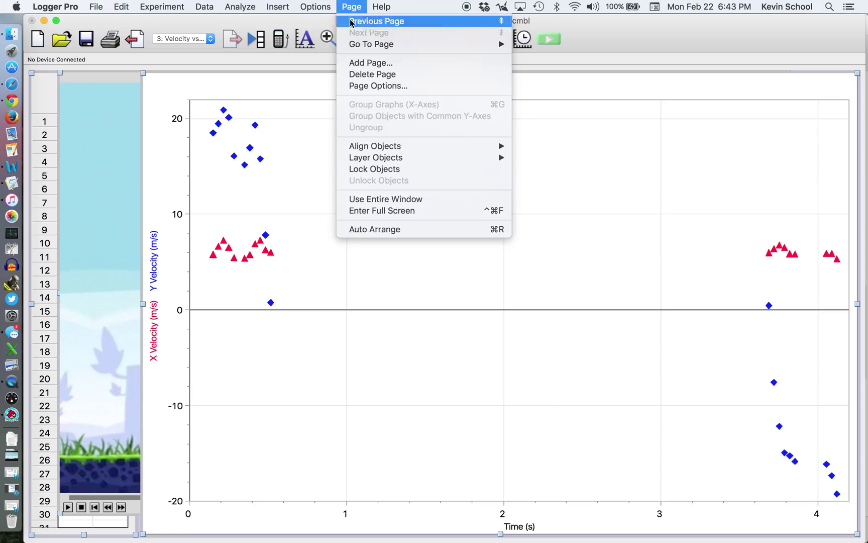
click(365, 87)
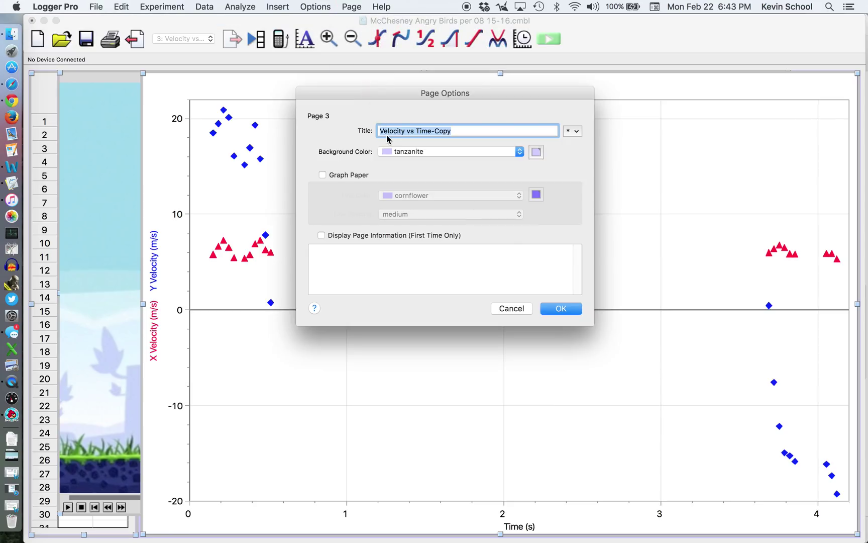
text(Acceleration)
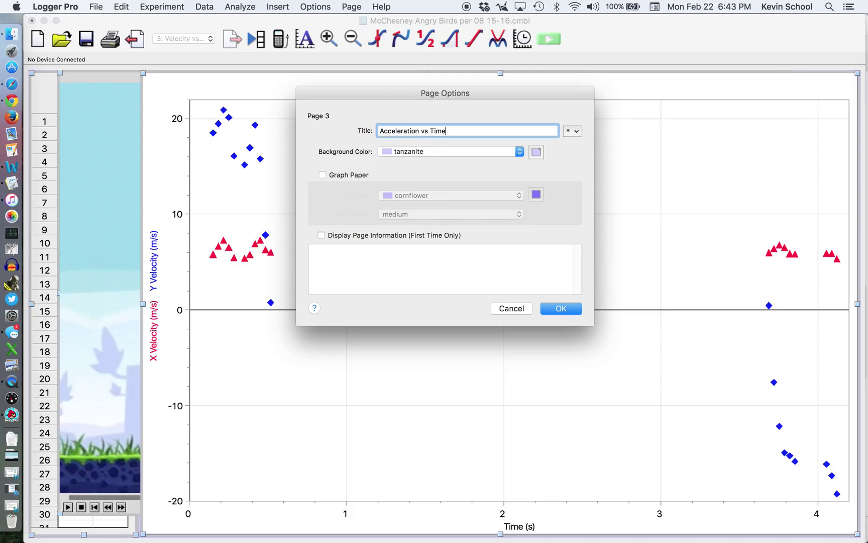
text( vs Time)
key(Return)
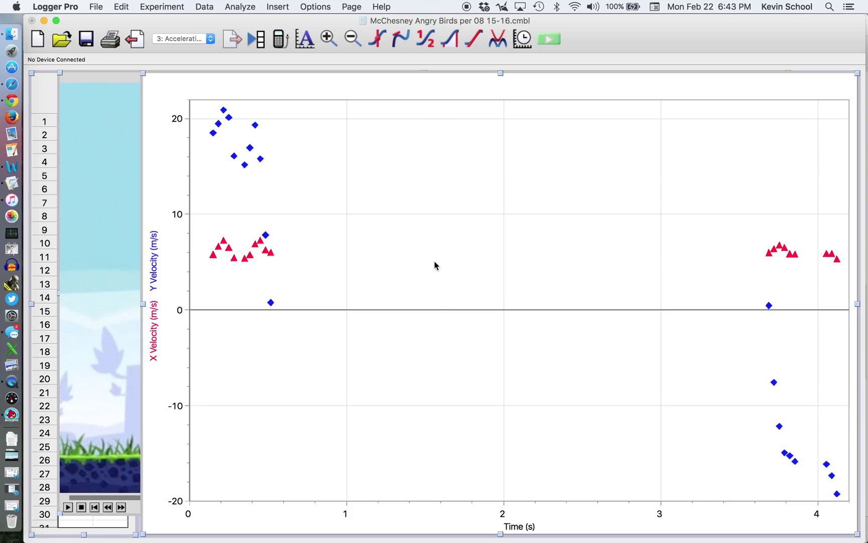
click(156, 271)
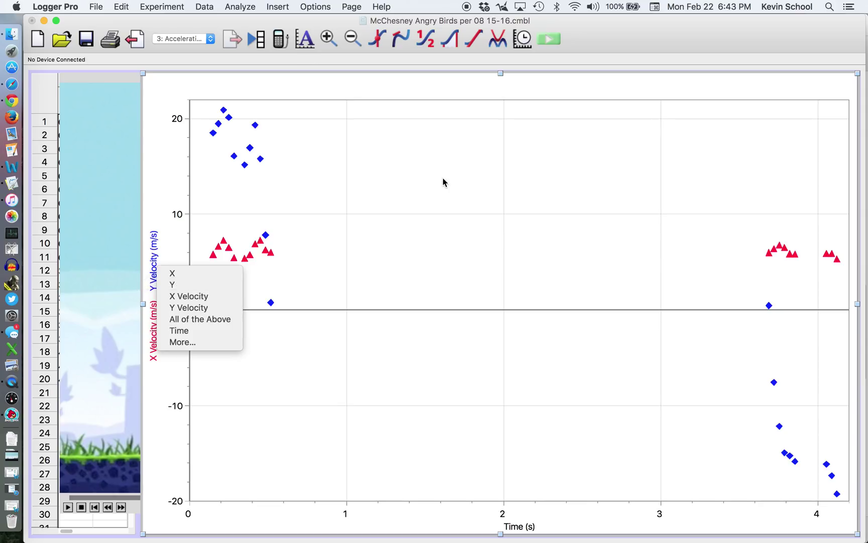
Dismiss the column choices unchanged and save the Angry Birds analysis document.
key(Escape)
click(99, 5)
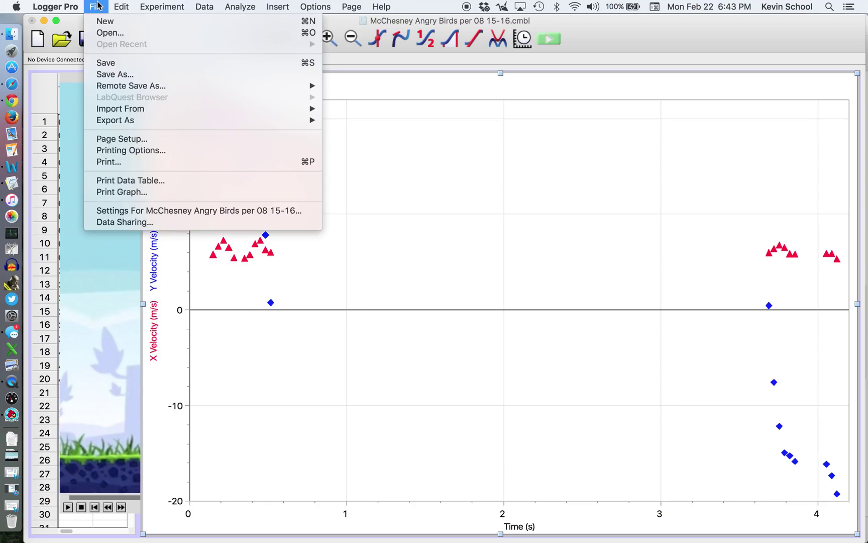
click(101, 62)
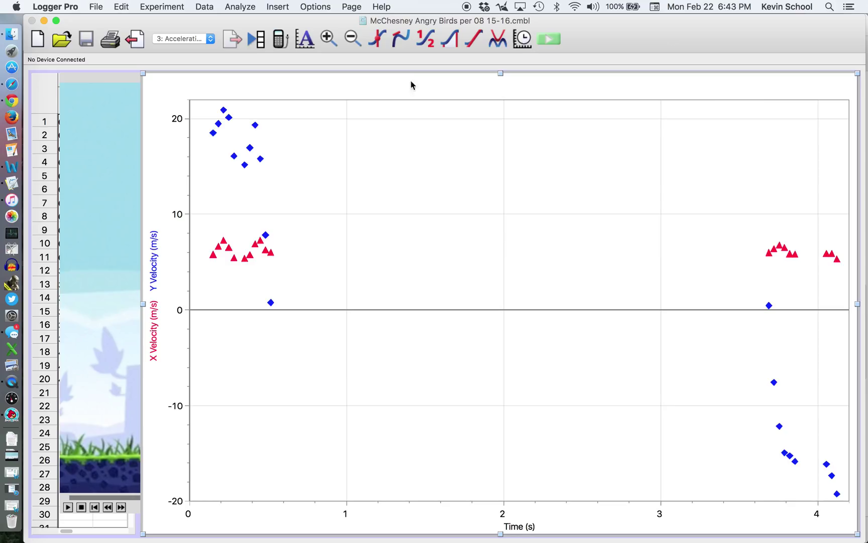